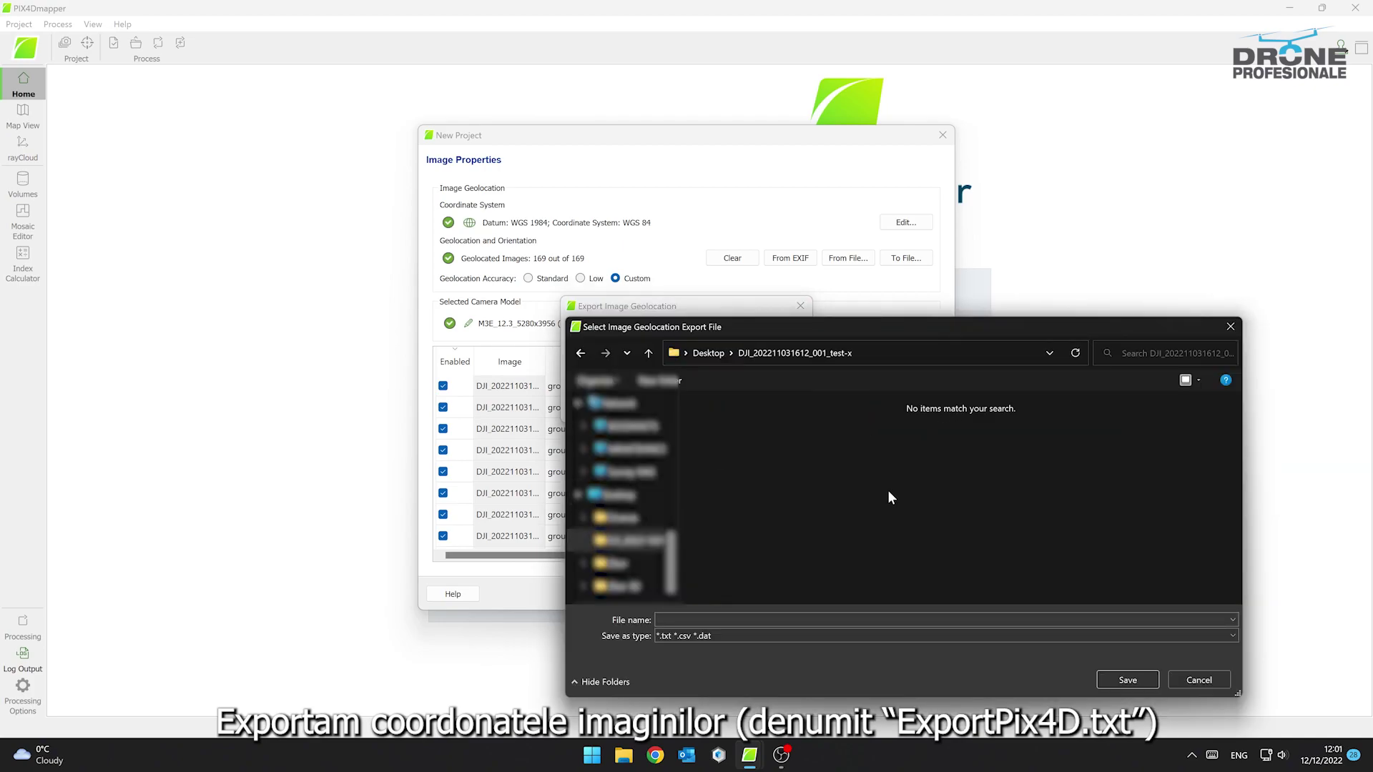
pyautogui.click(753, 620)
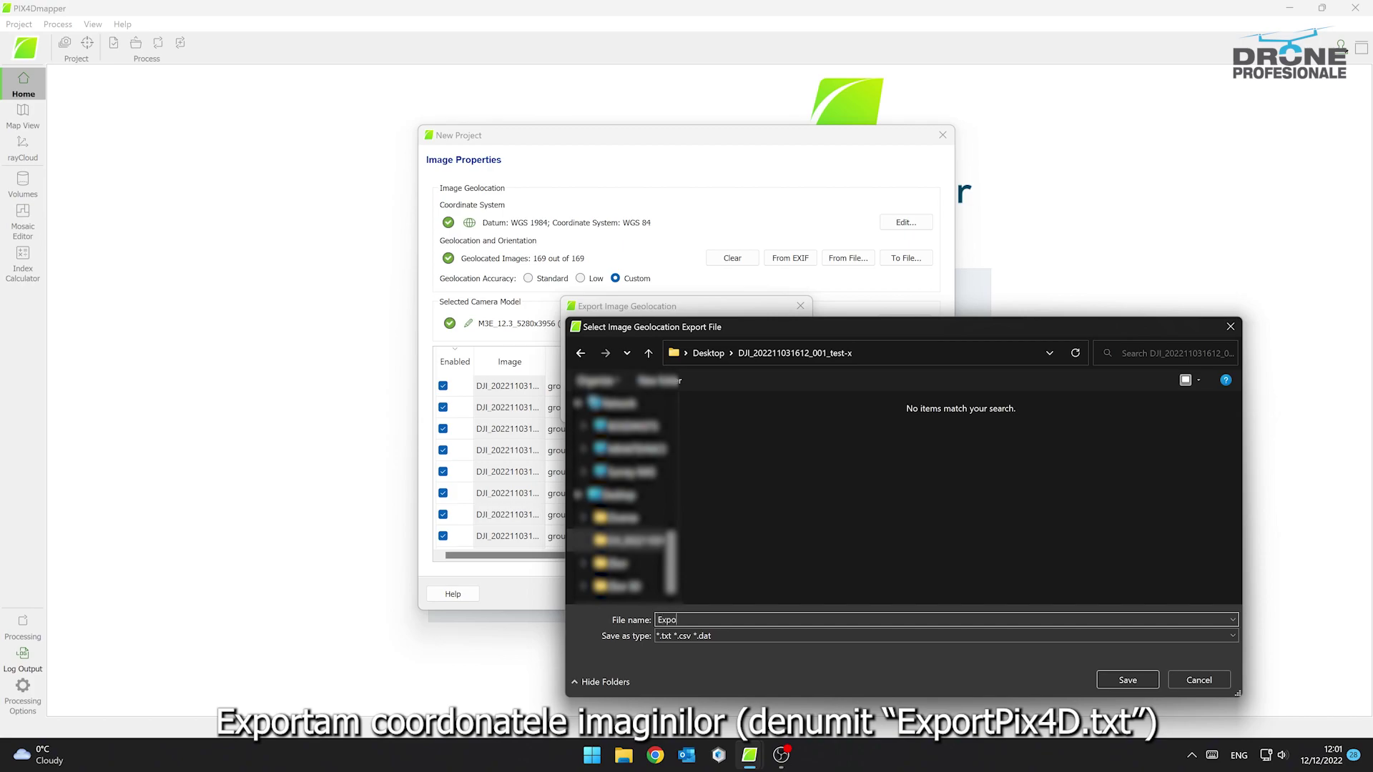
pyautogui.write('ExportPix4D')
pyautogui.press('Return')
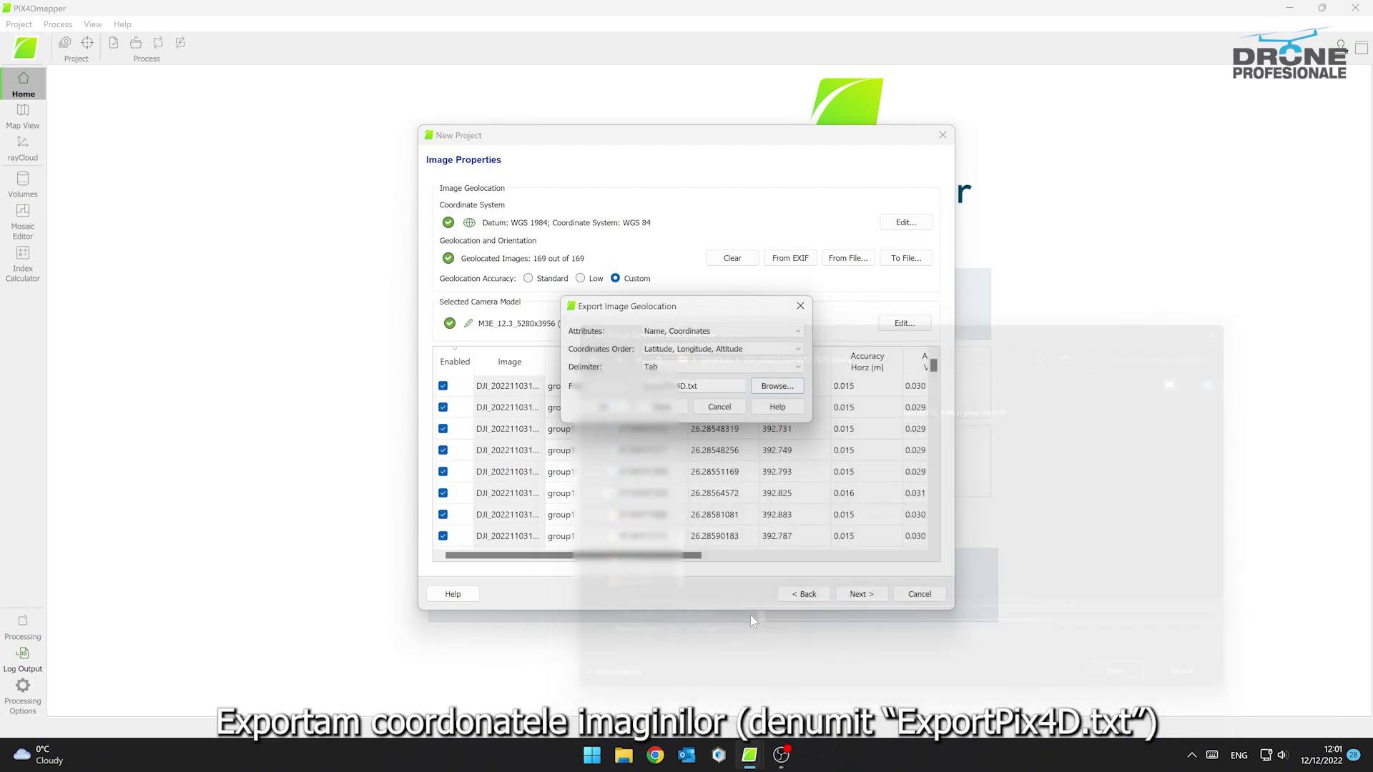
pyautogui.click(604, 406)
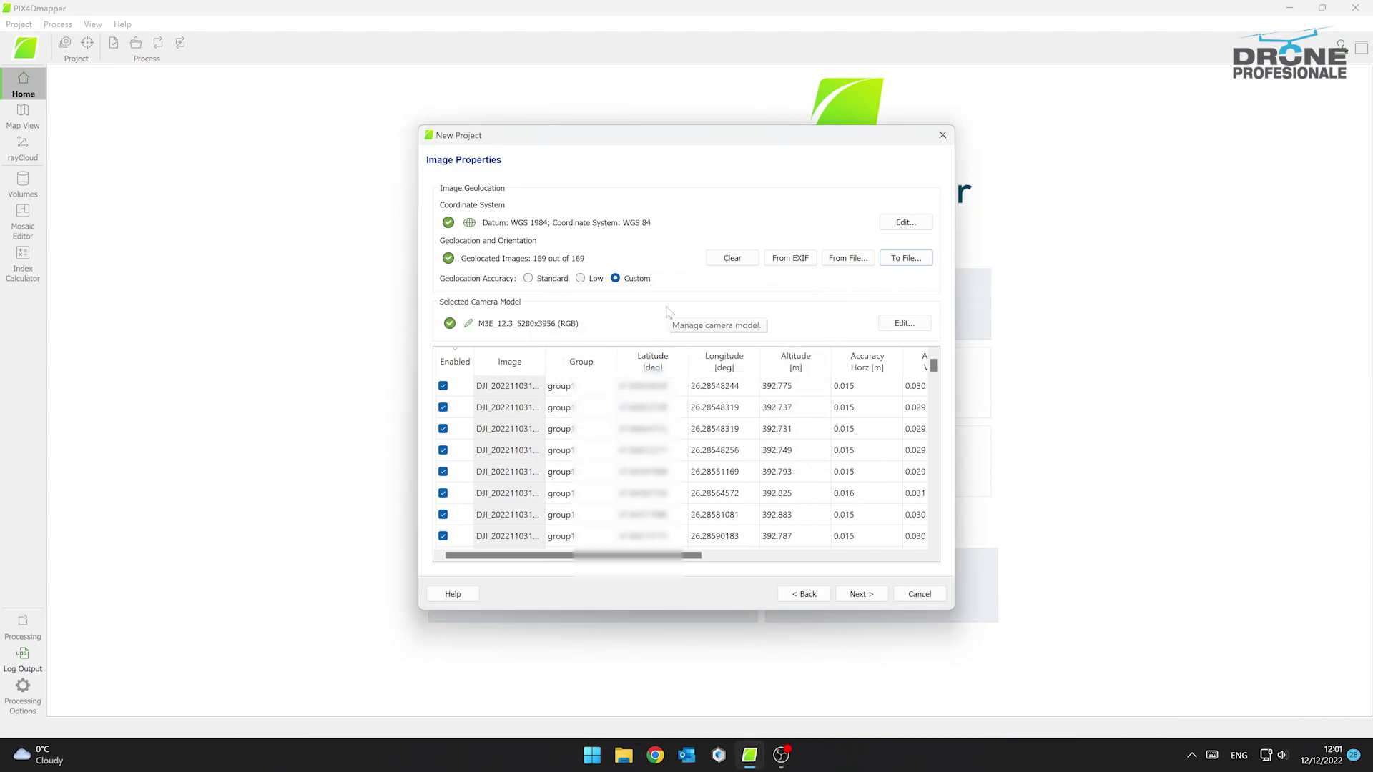
pyautogui.click(1297, 8)
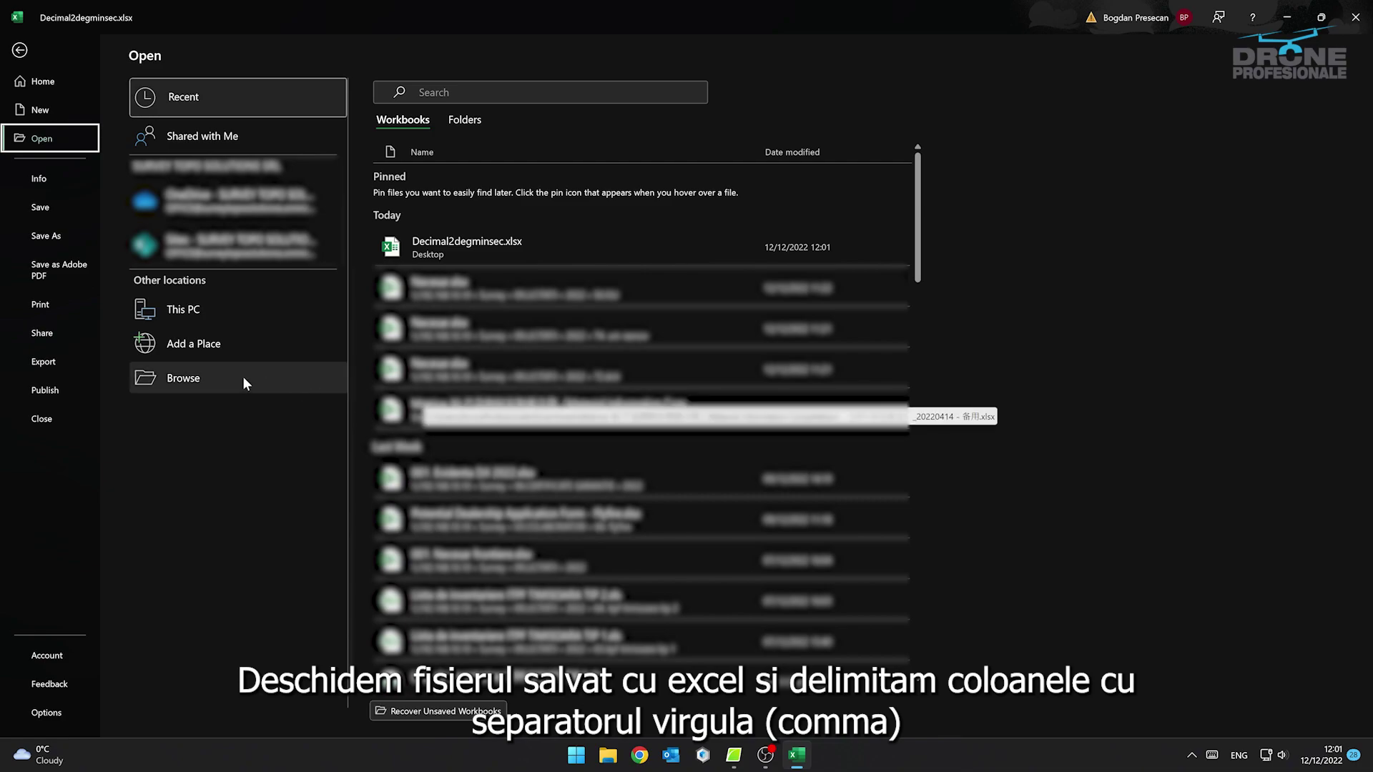
pyautogui.click(244, 381)
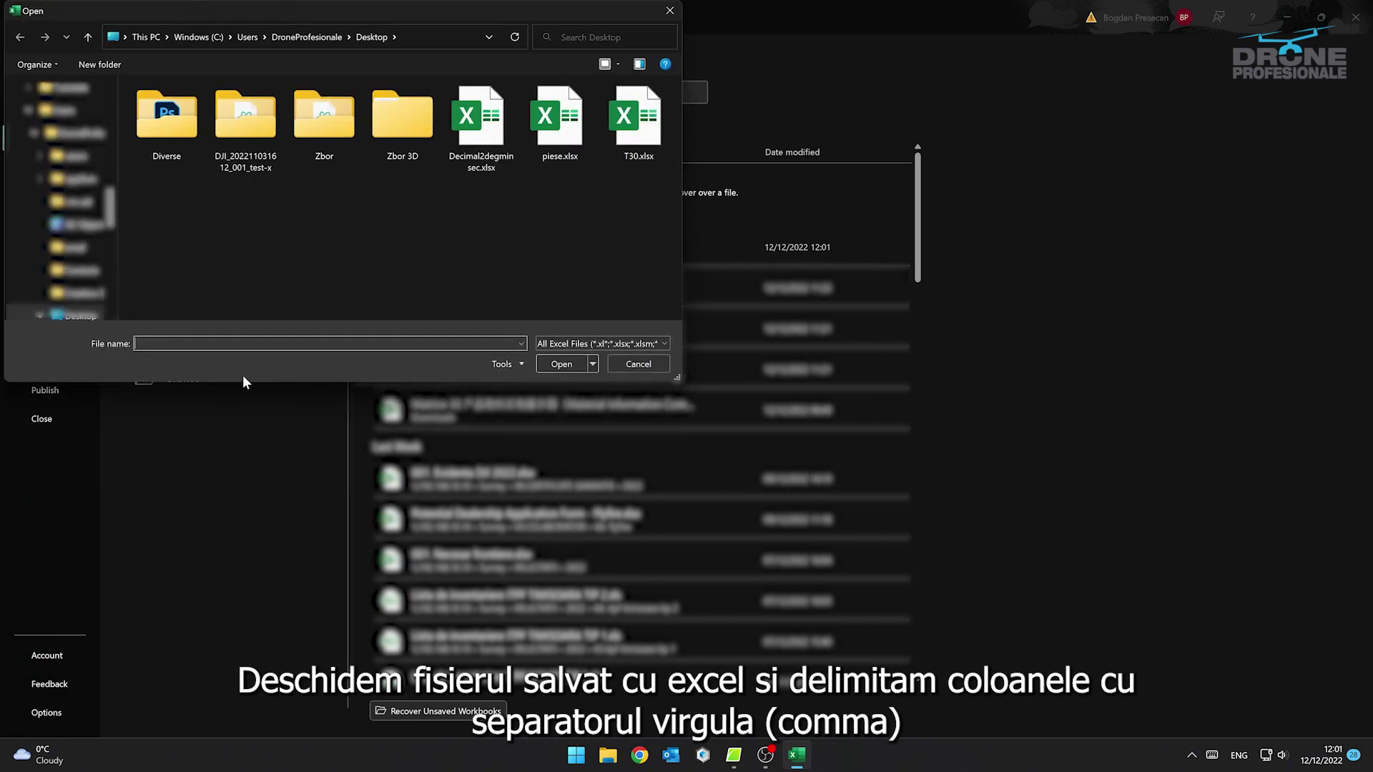
pyautogui.doubleClick(256, 134)
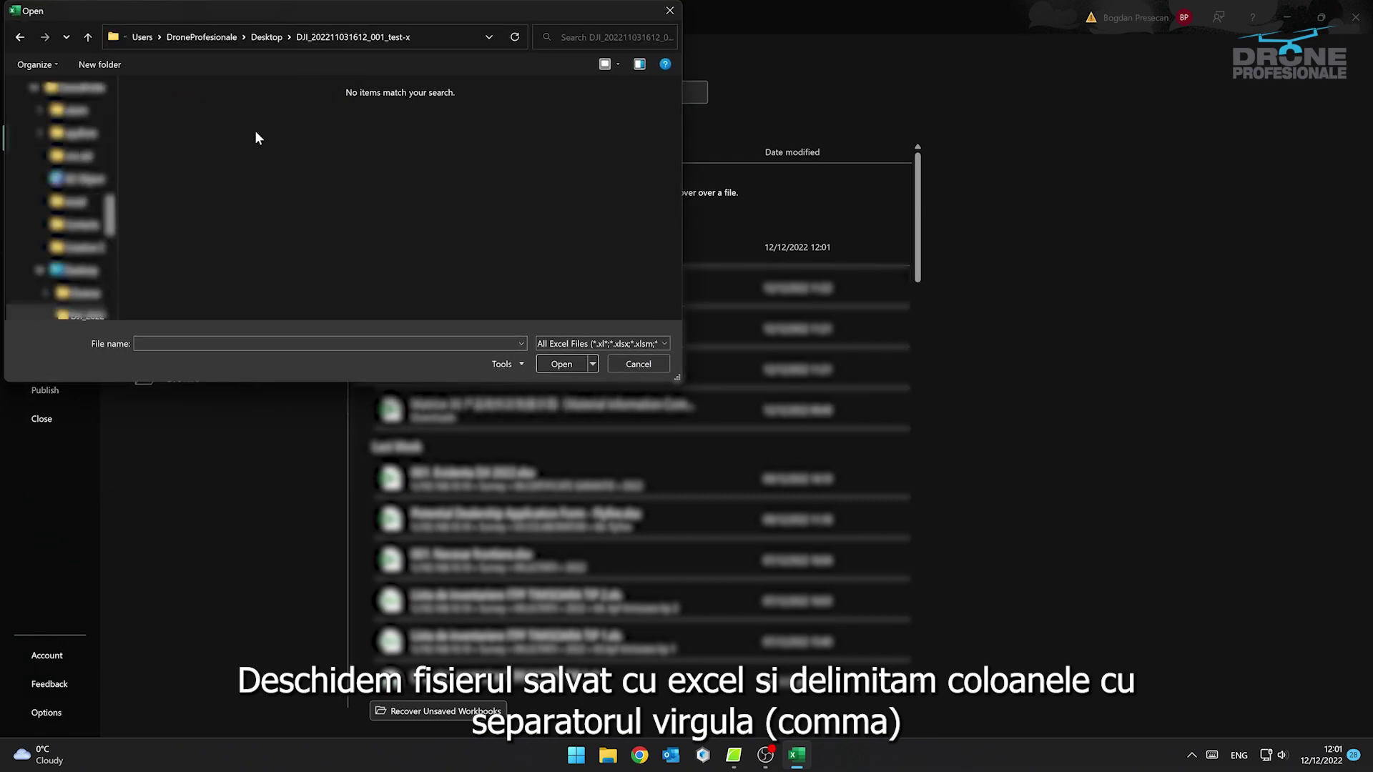
pyautogui.click(576, 344)
pyautogui.click(572, 357)
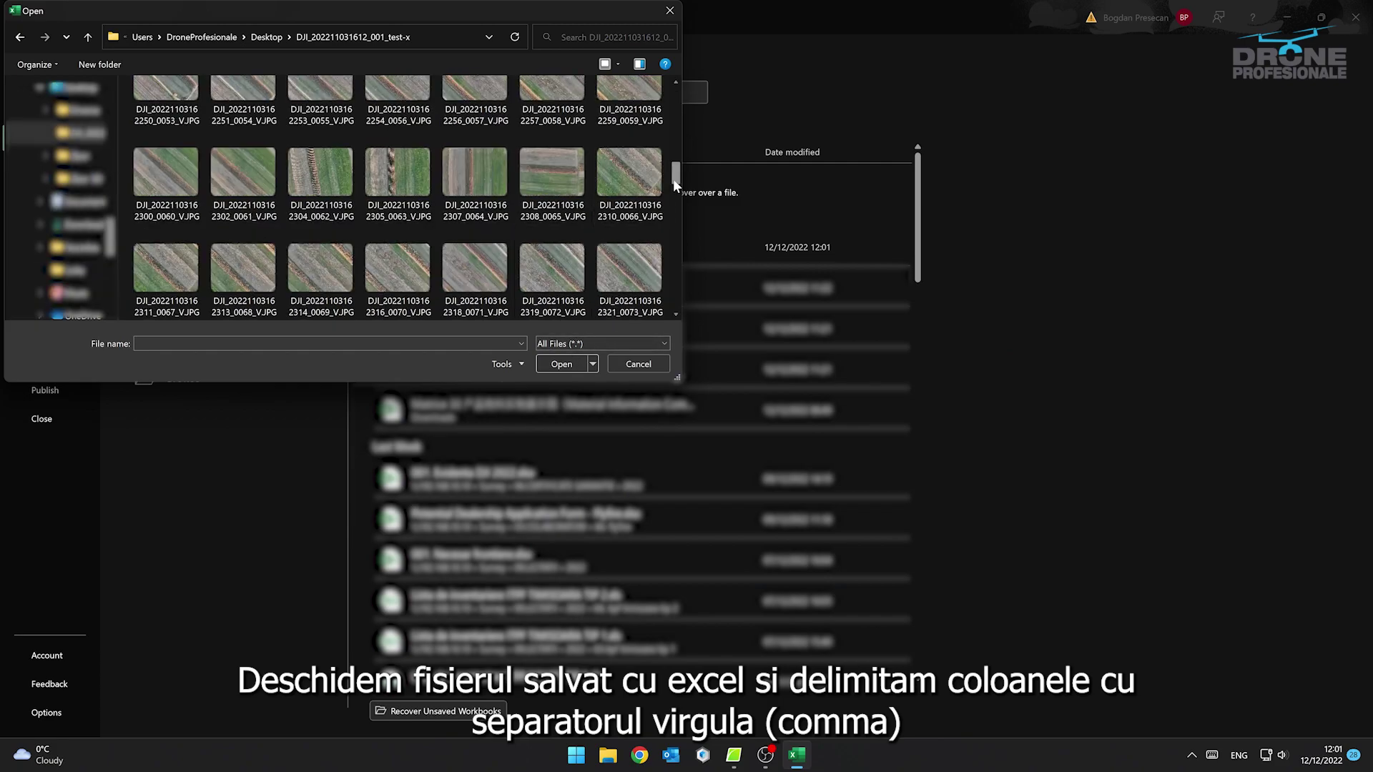
pyautogui.moveTo(672, 179); pyautogui.dragTo(672, 300)
pyautogui.doubleClick(552, 266)
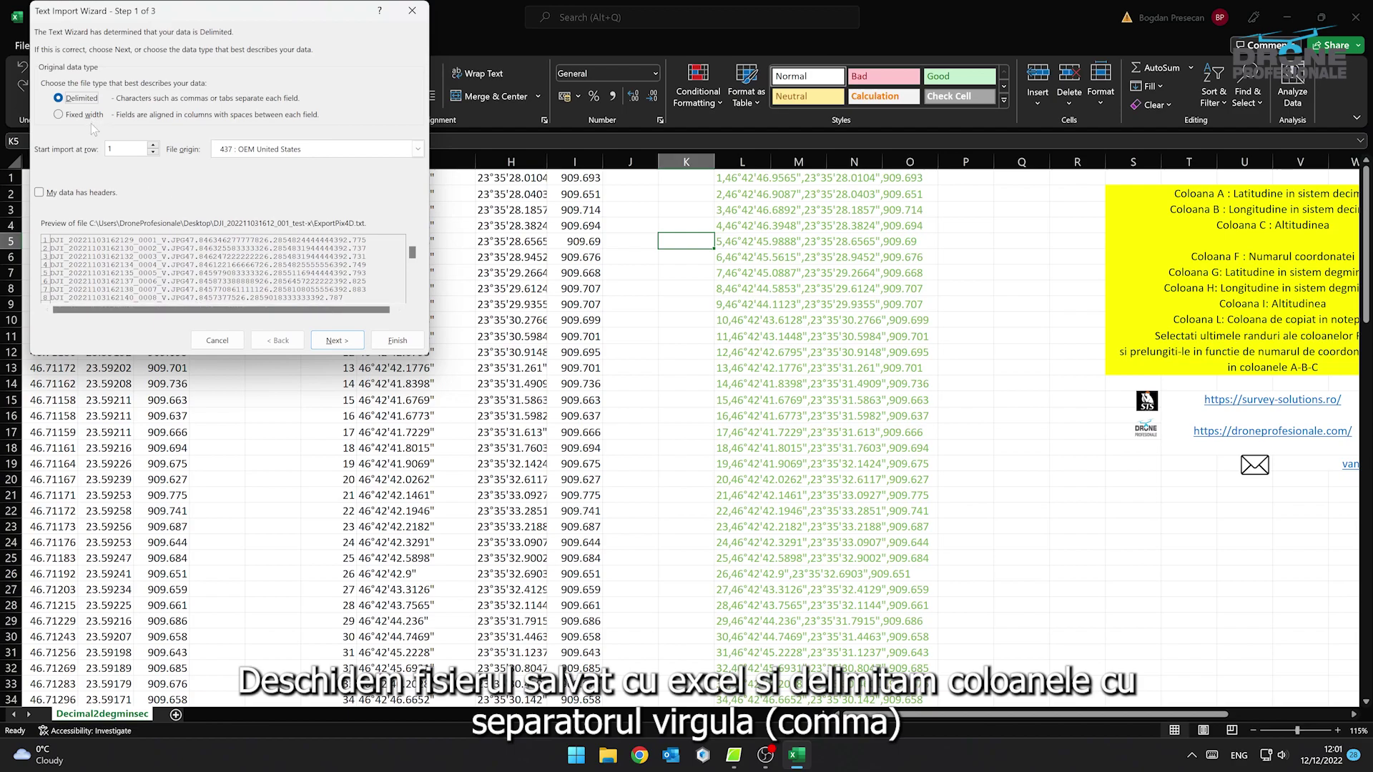
# Import the text file as delimited data with Tab as the delimiter
pyautogui.press('Return')
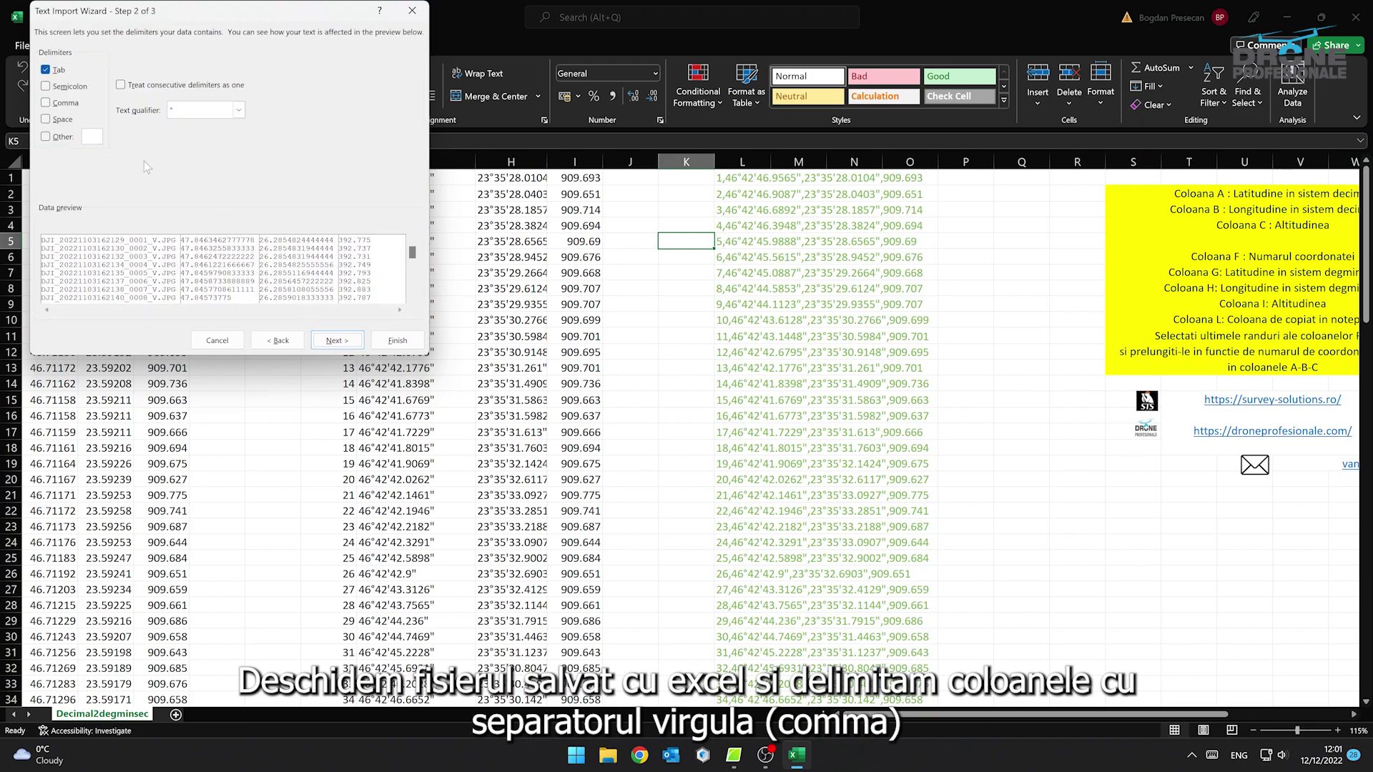
pyautogui.click(338, 341)
pyautogui.click(379, 342)
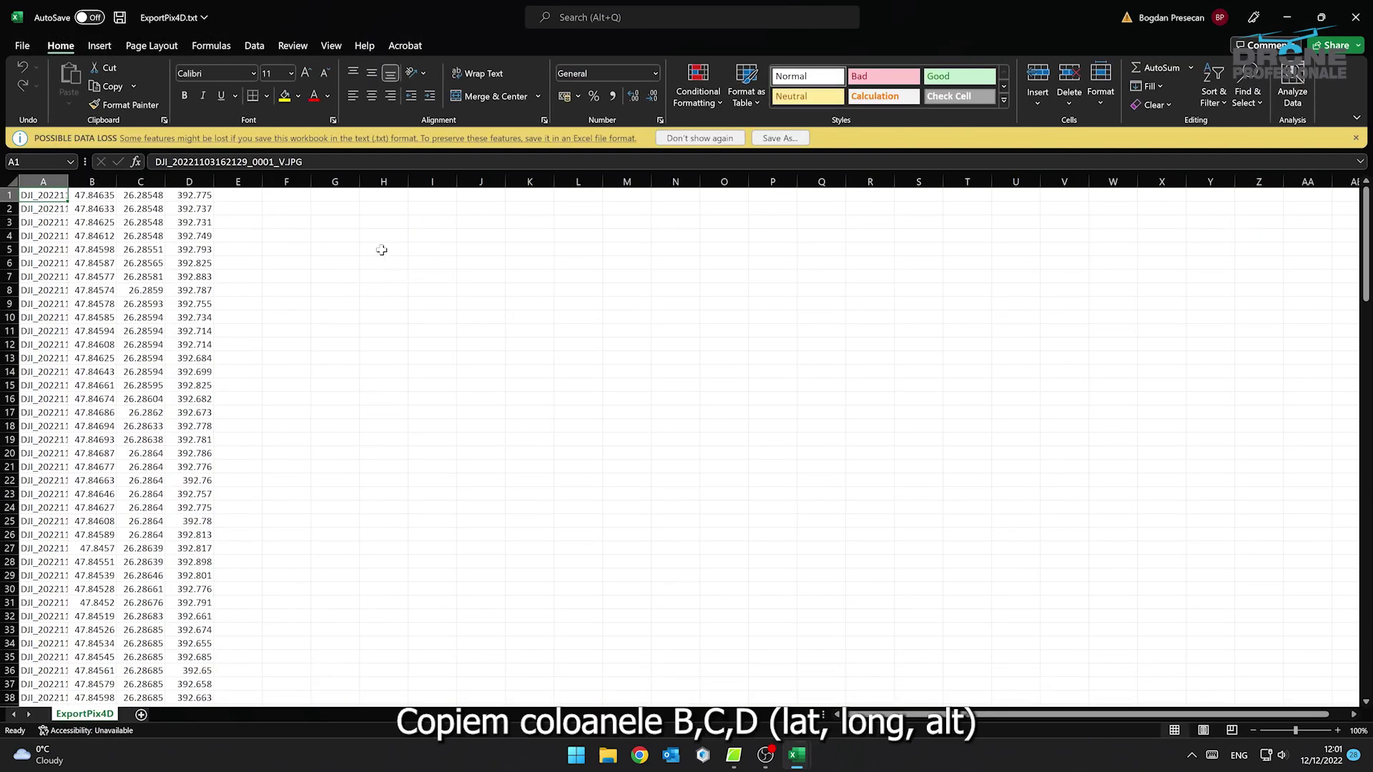
# Copy columns B to D of ExportPix4D.txt and paste them at cell A1 of the Decimal2degminsec workbook
pyautogui.moveTo(93, 182); pyautogui.dragTo(182, 183)
pyautogui.hotkey('ctrl', 'c')
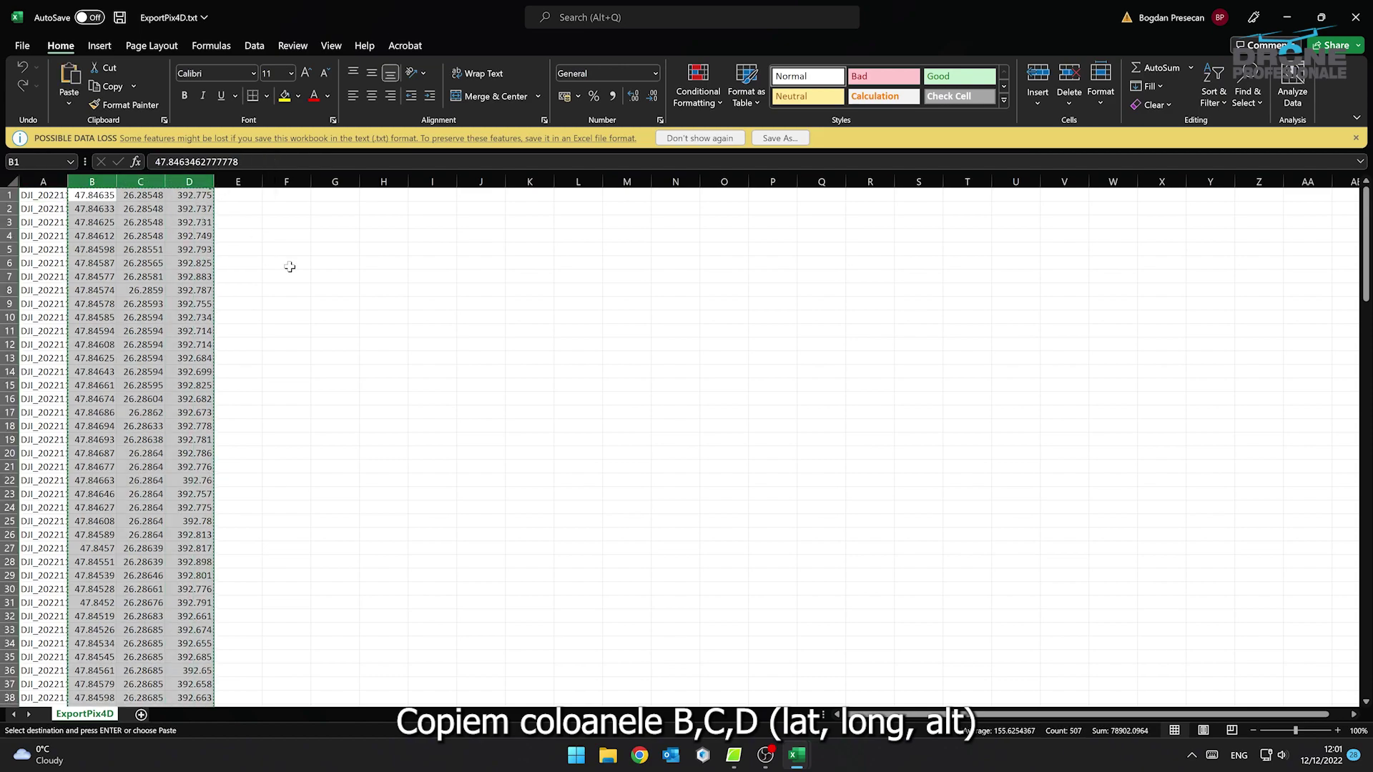
pyautogui.hotkey('alt', 'Tab')
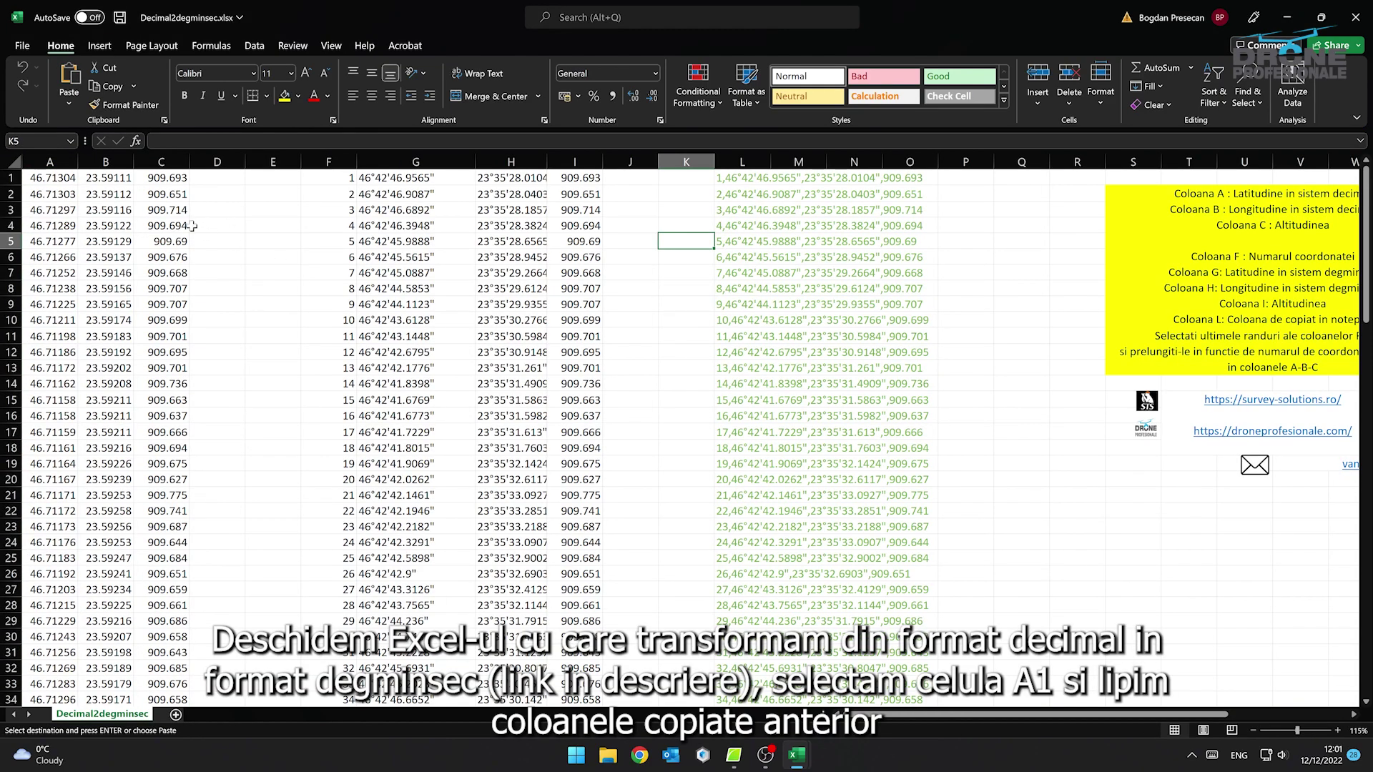
pyautogui.click(53, 180)
pyautogui.hotkey('ctrl', 'v')
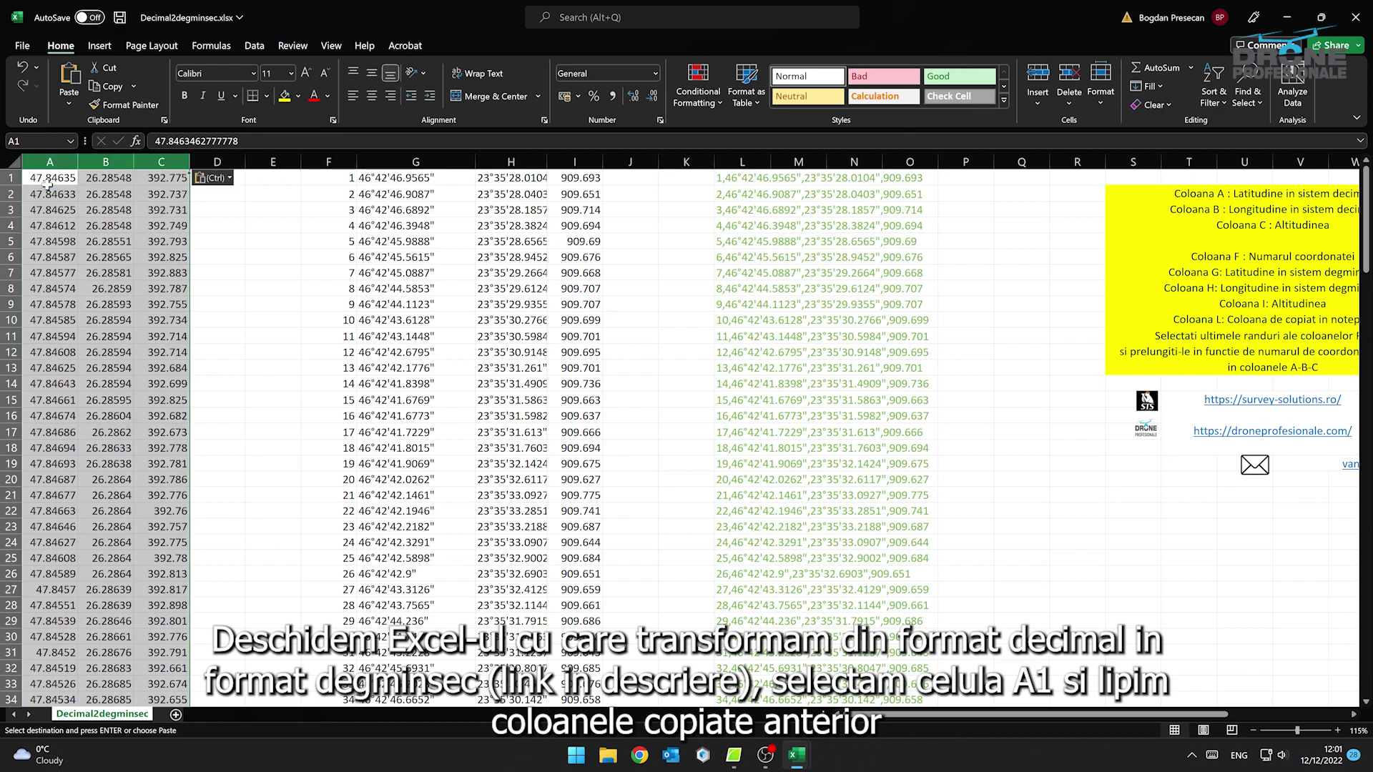
pyautogui.click(223, 237)
# Extend the conversion formulas from column F to column L down to the last coordinate in row 169
pyautogui.scroll(-20, 307, 300)
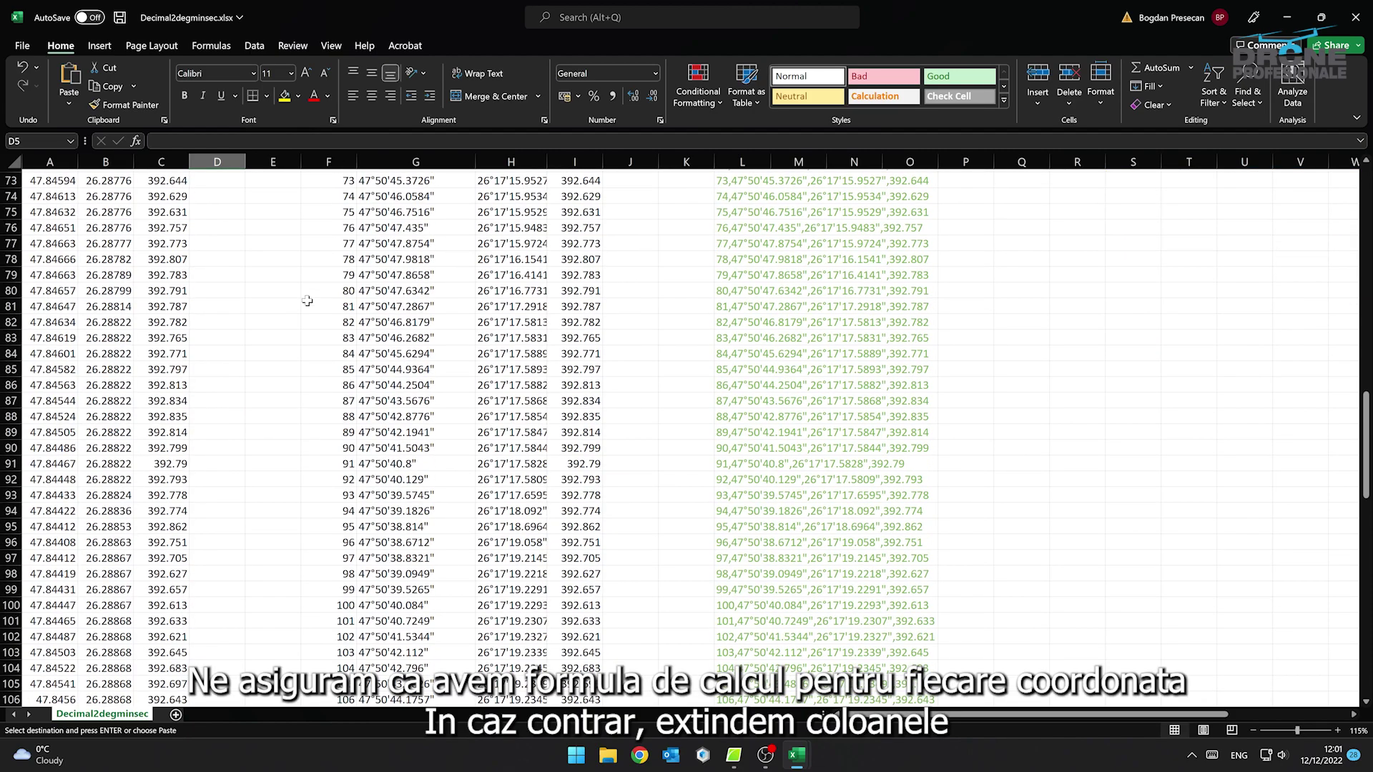
pyautogui.scroll(-12, 307, 300)
pyautogui.moveTo(328, 275); pyautogui.dragTo(693, 674)
pyautogui.click(635, 539)
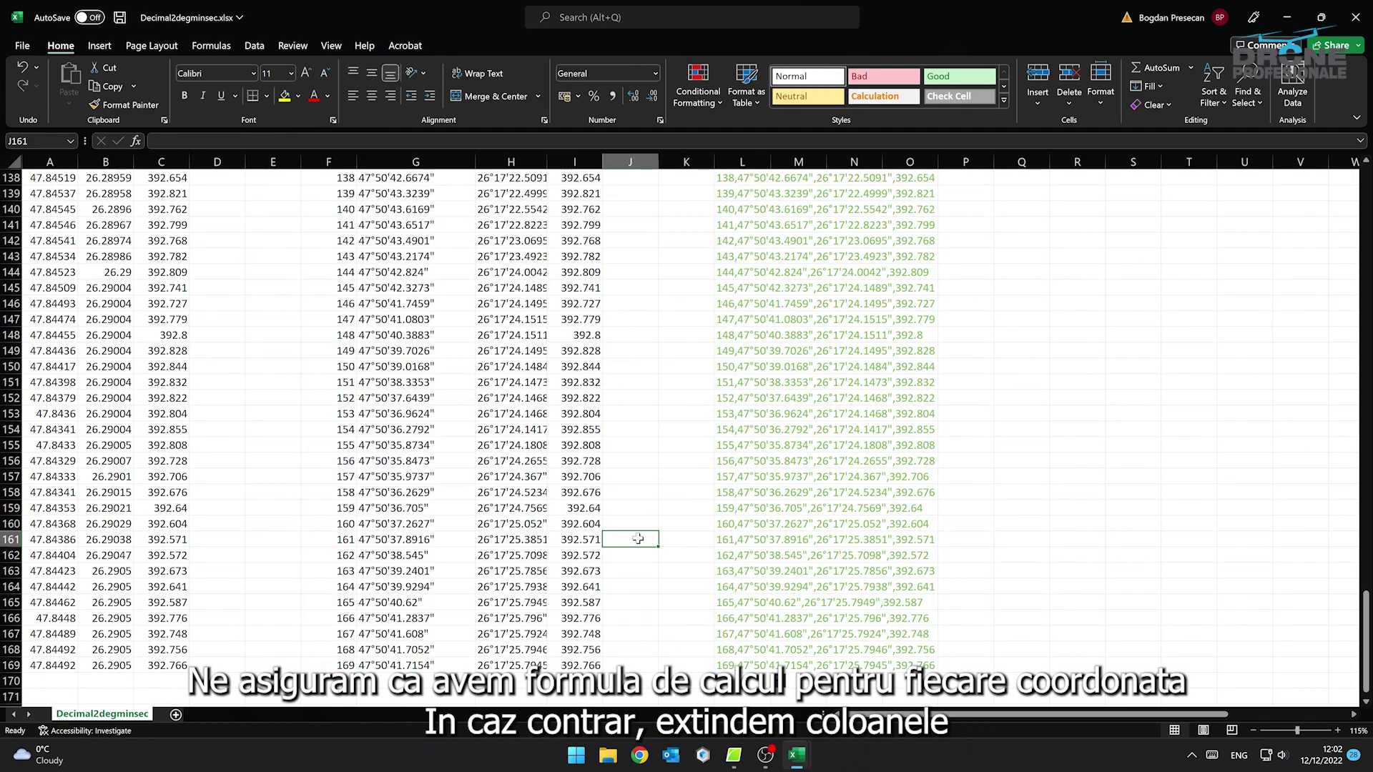
# Copy column L with the prepared coordinates and paste it into a new Notepad document
pyautogui.scroll(20, 638, 539)
pyautogui.scroll(9, 638, 538)
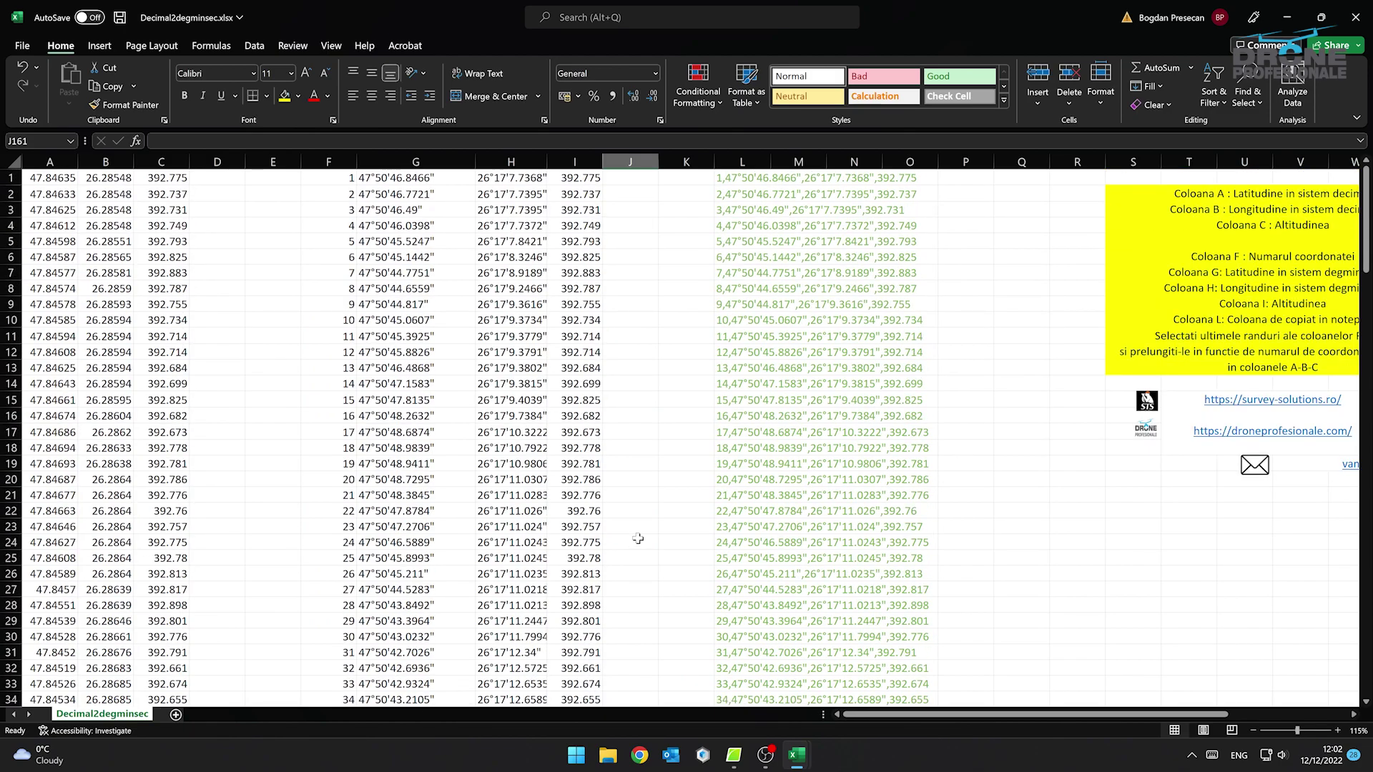
pyautogui.click(723, 163)
pyautogui.hotkey('ctrl', 'c')
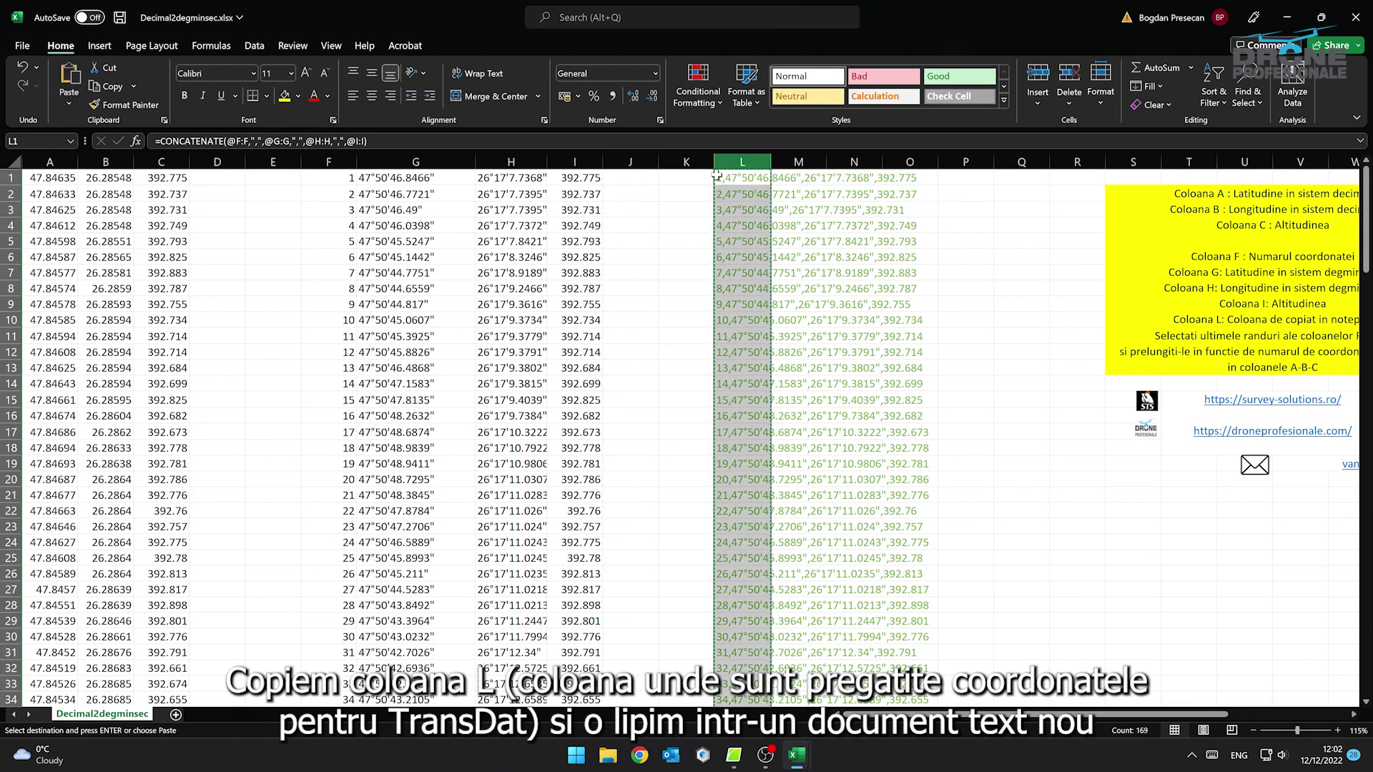
pyautogui.click(685, 269)
pyautogui.press('super')
pyautogui.write('notepad')
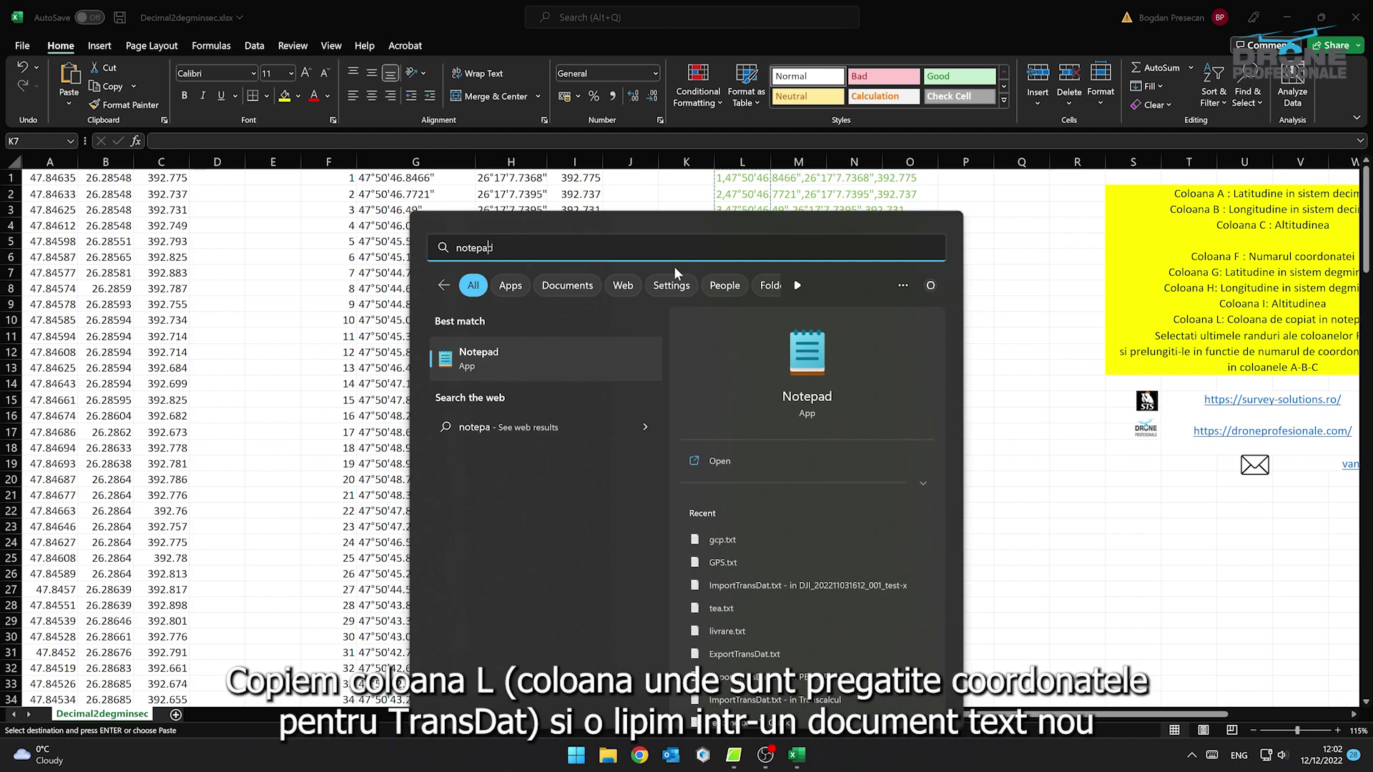
pyautogui.press('Return')
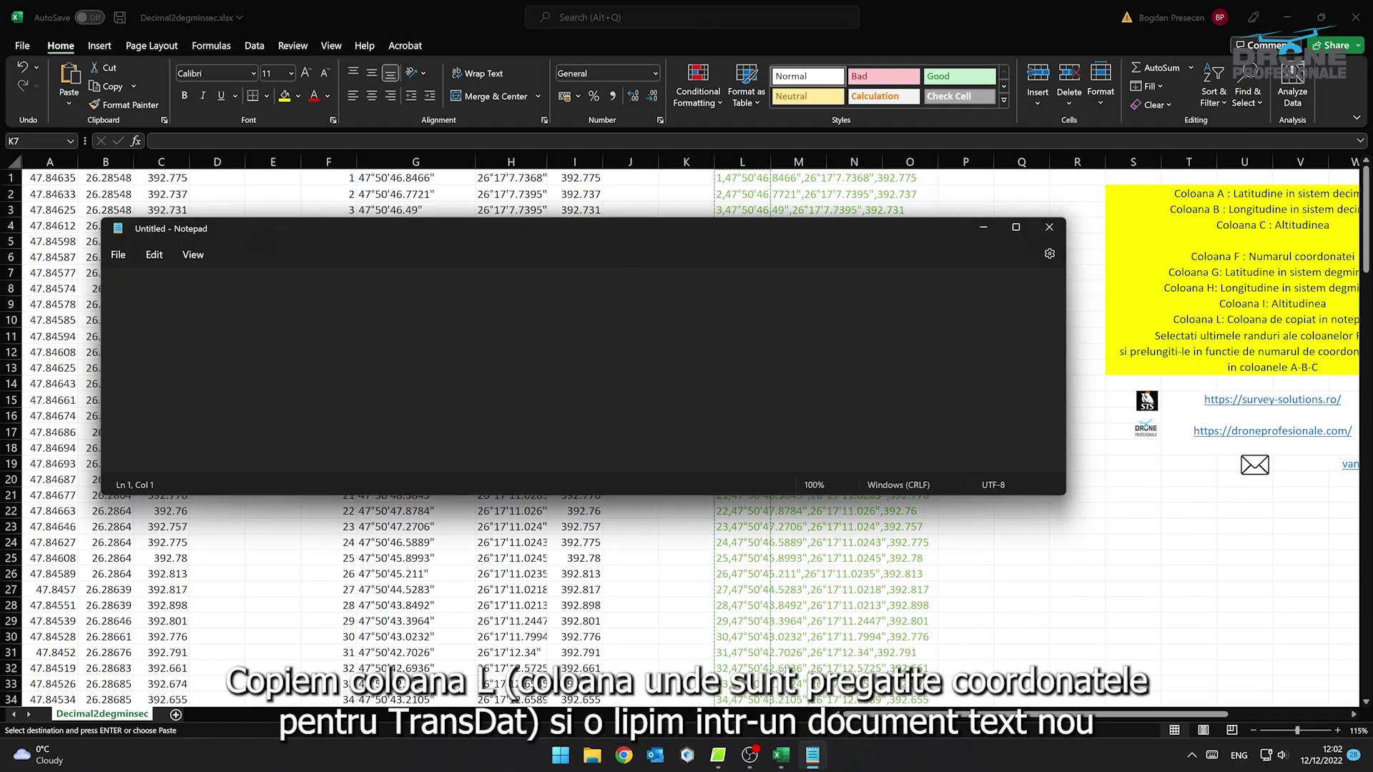
pyautogui.hotkey('ctrl', 'v')
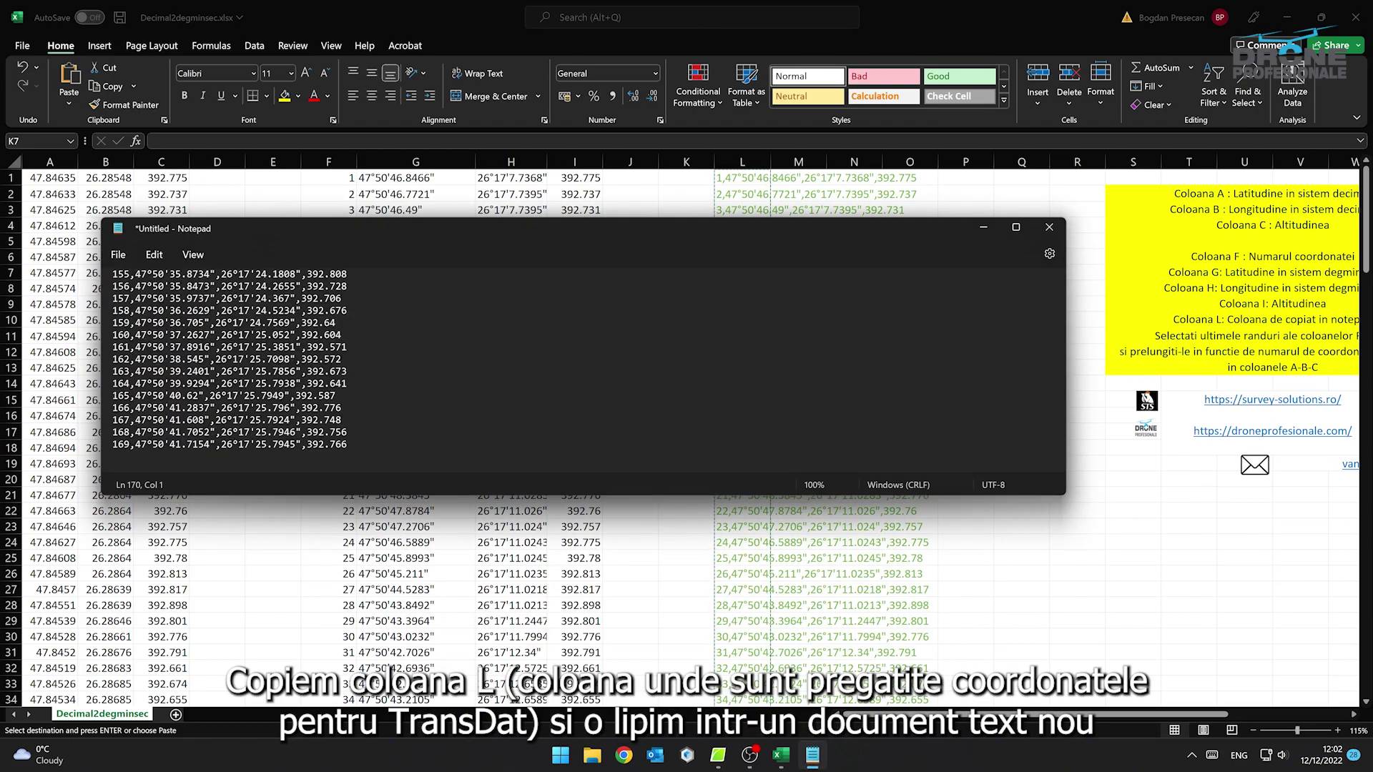
# Add a line START above the first coordinate and a line ENDF after the last one
pyautogui.scroll(20, 229, 370)
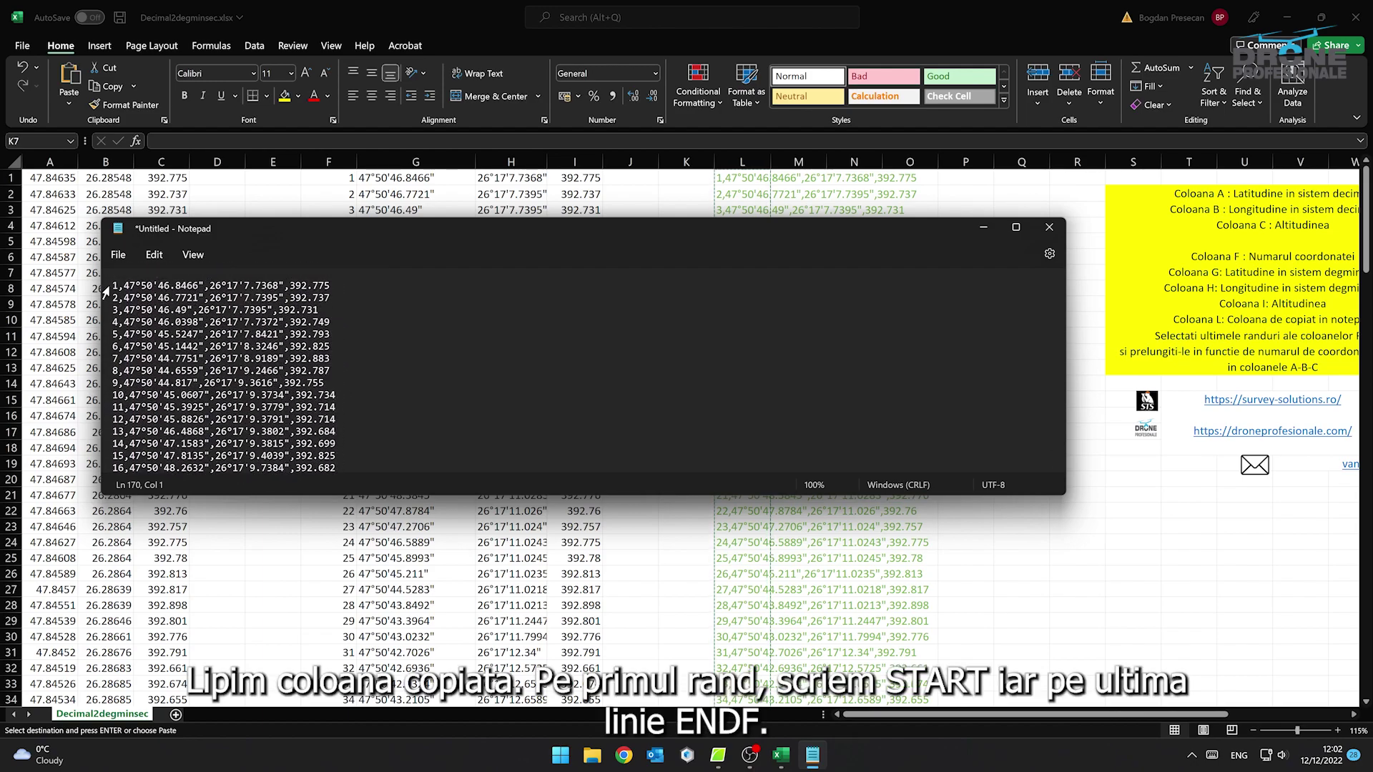
pyautogui.press('Return')
pyautogui.press('Up')
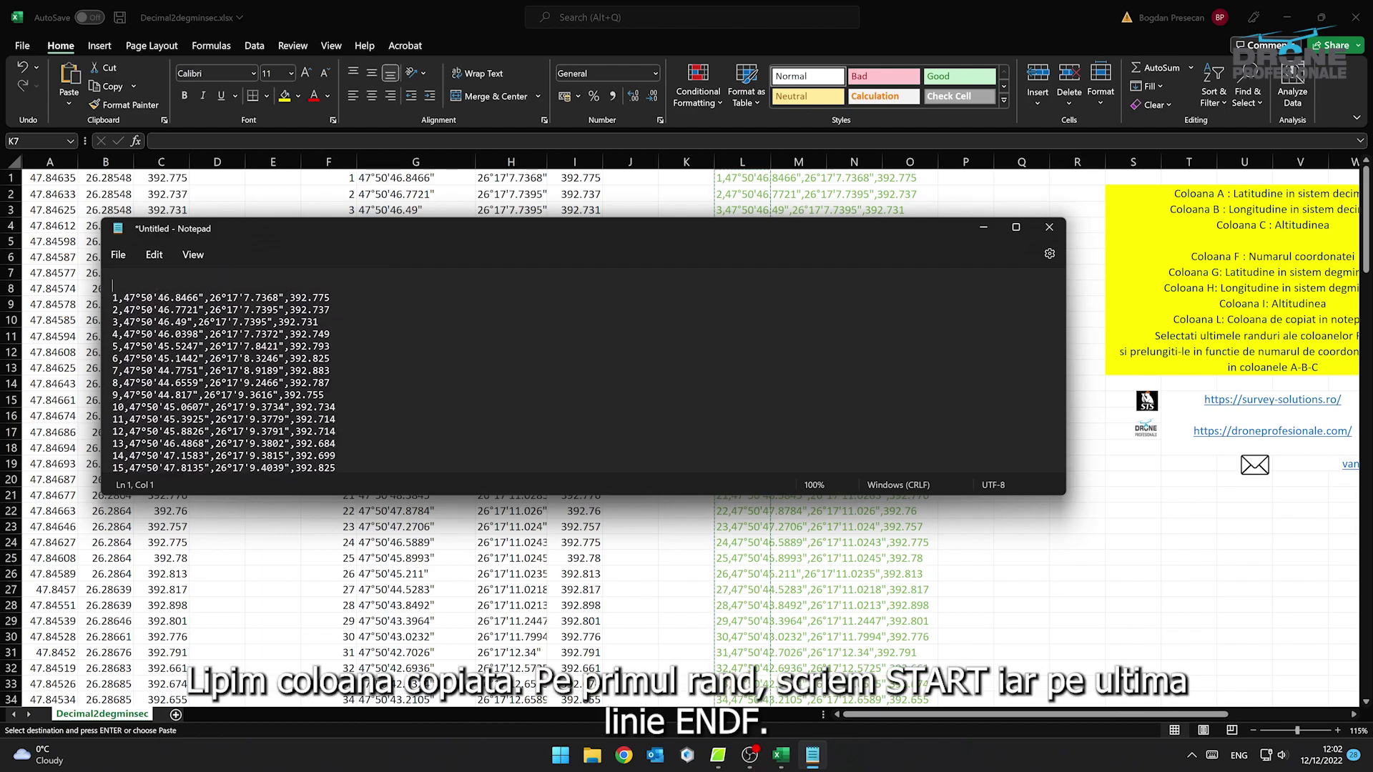
pyautogui.scroll(-20, 229, 370)
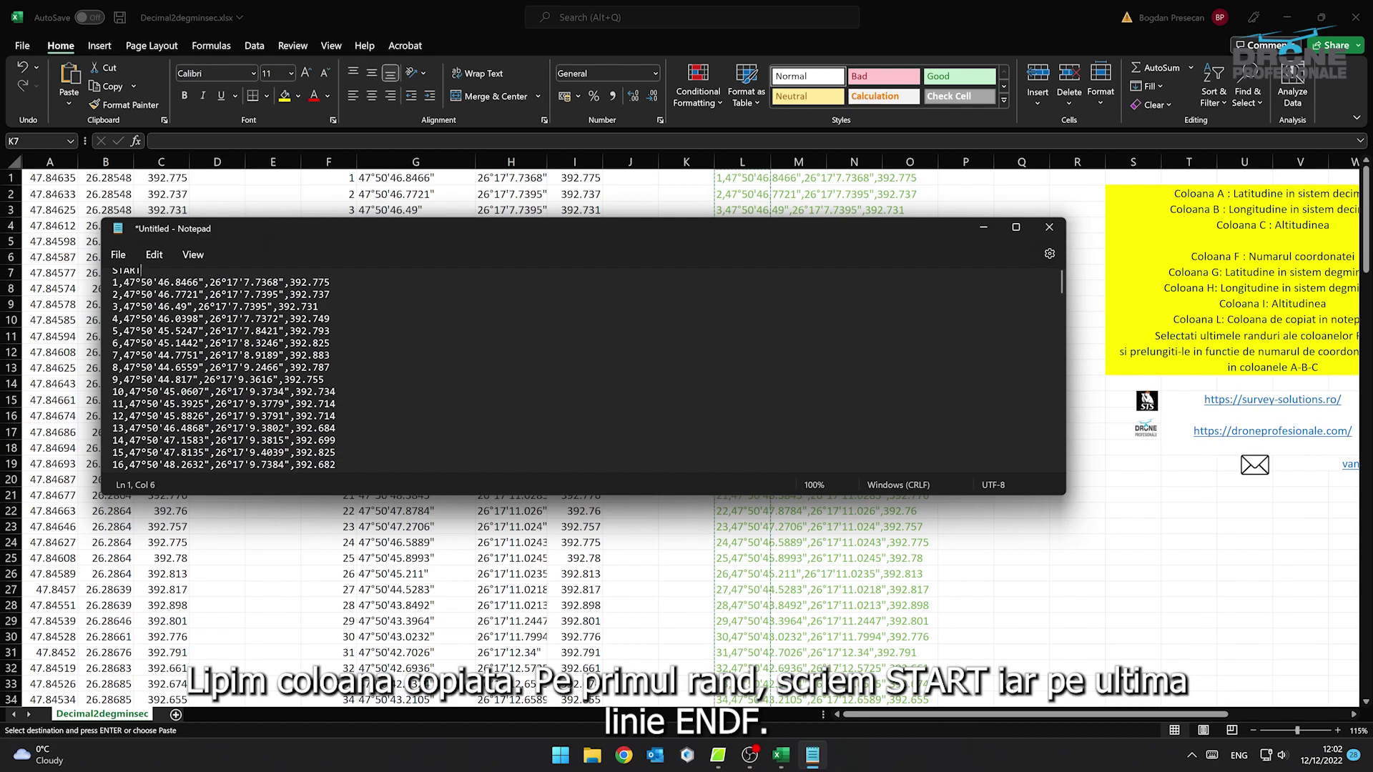
pyautogui.click(115, 467)
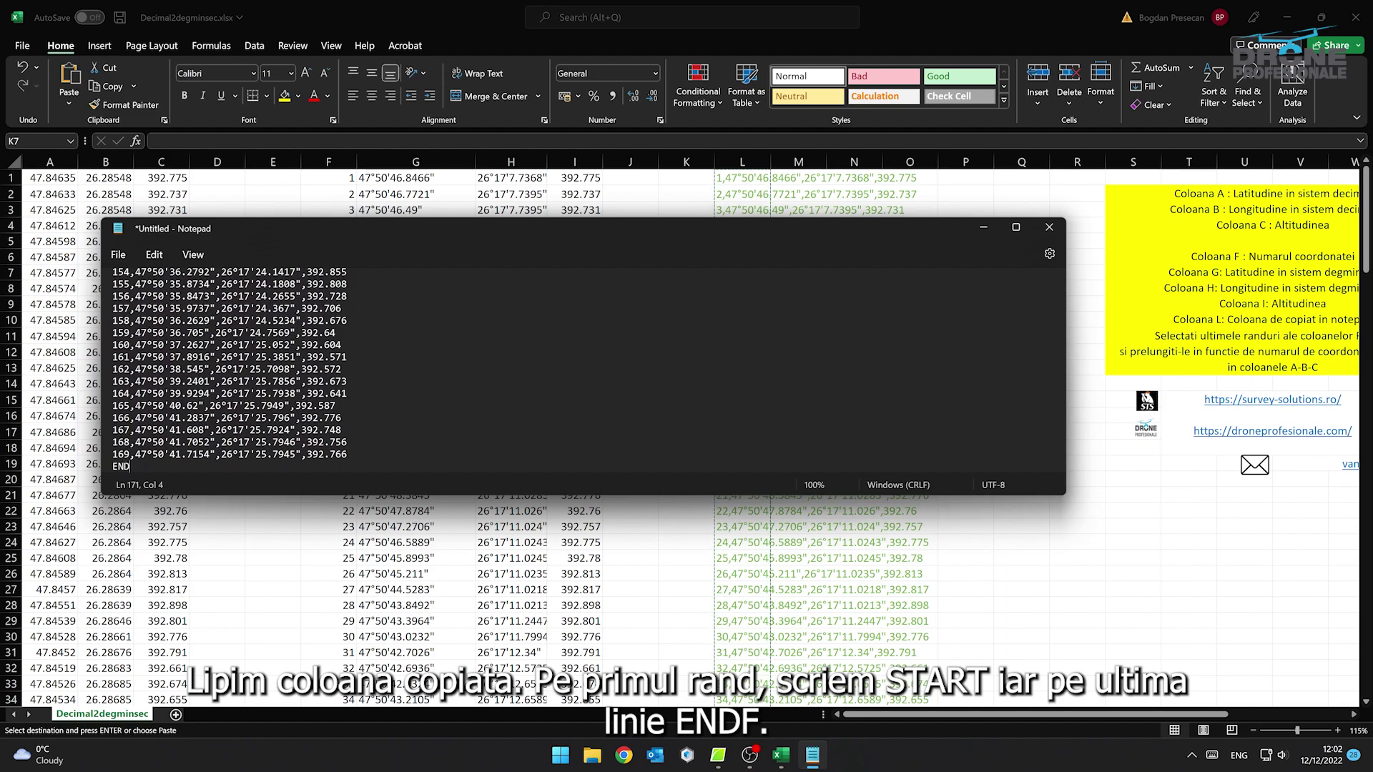
pyautogui.click(118, 255)
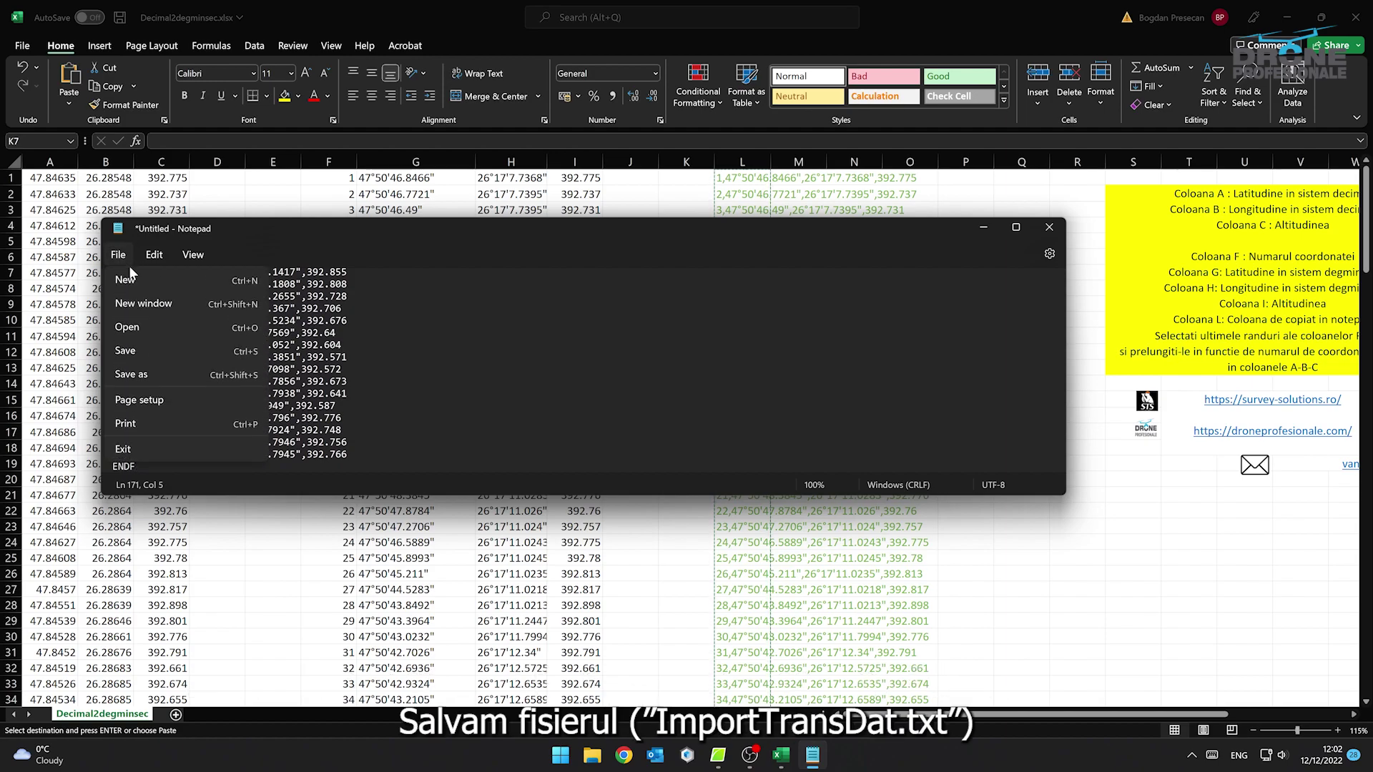
pyautogui.click(149, 373)
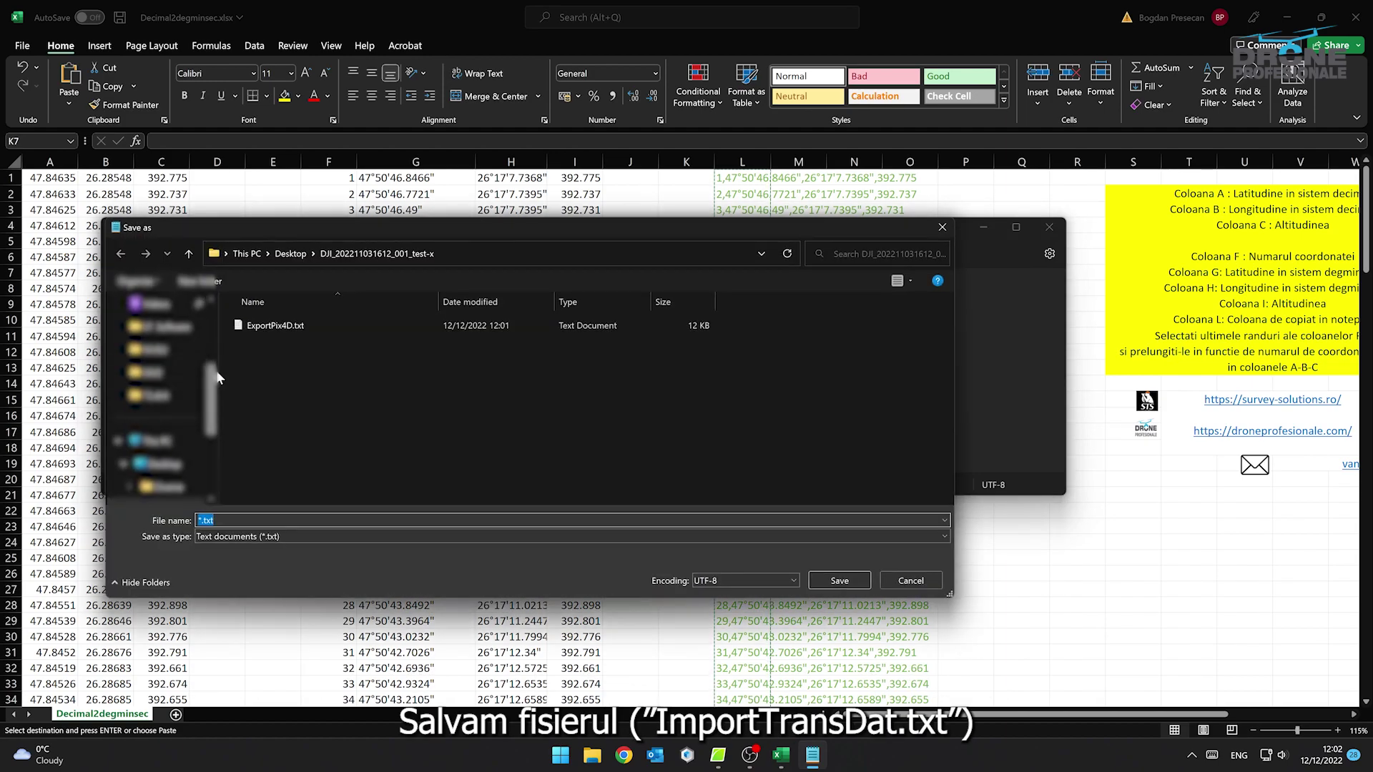
pyautogui.write('ImportTransDat')
pyautogui.click(849, 583)
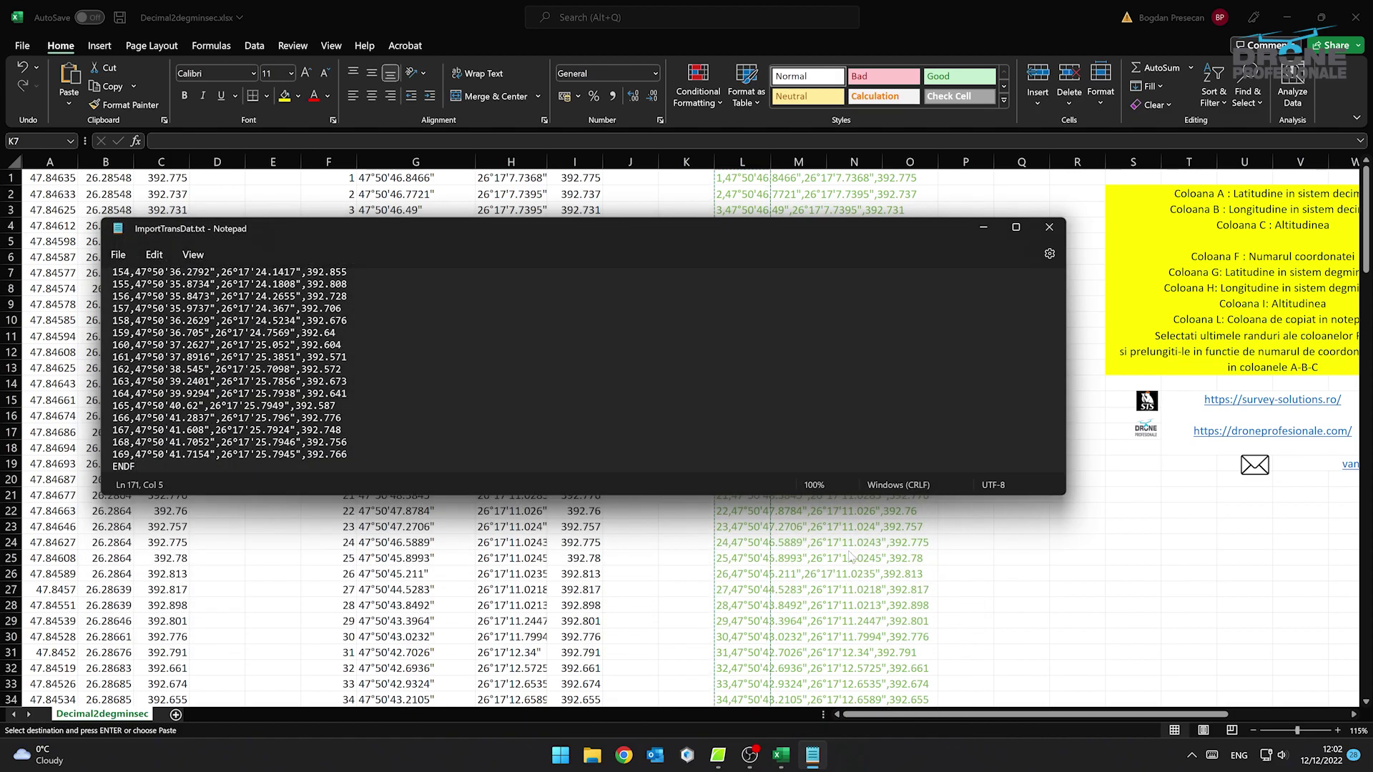
# Close the saved ImportTransDat text file and the Decimal2degminsec workbook
pyautogui.click(1049, 229)
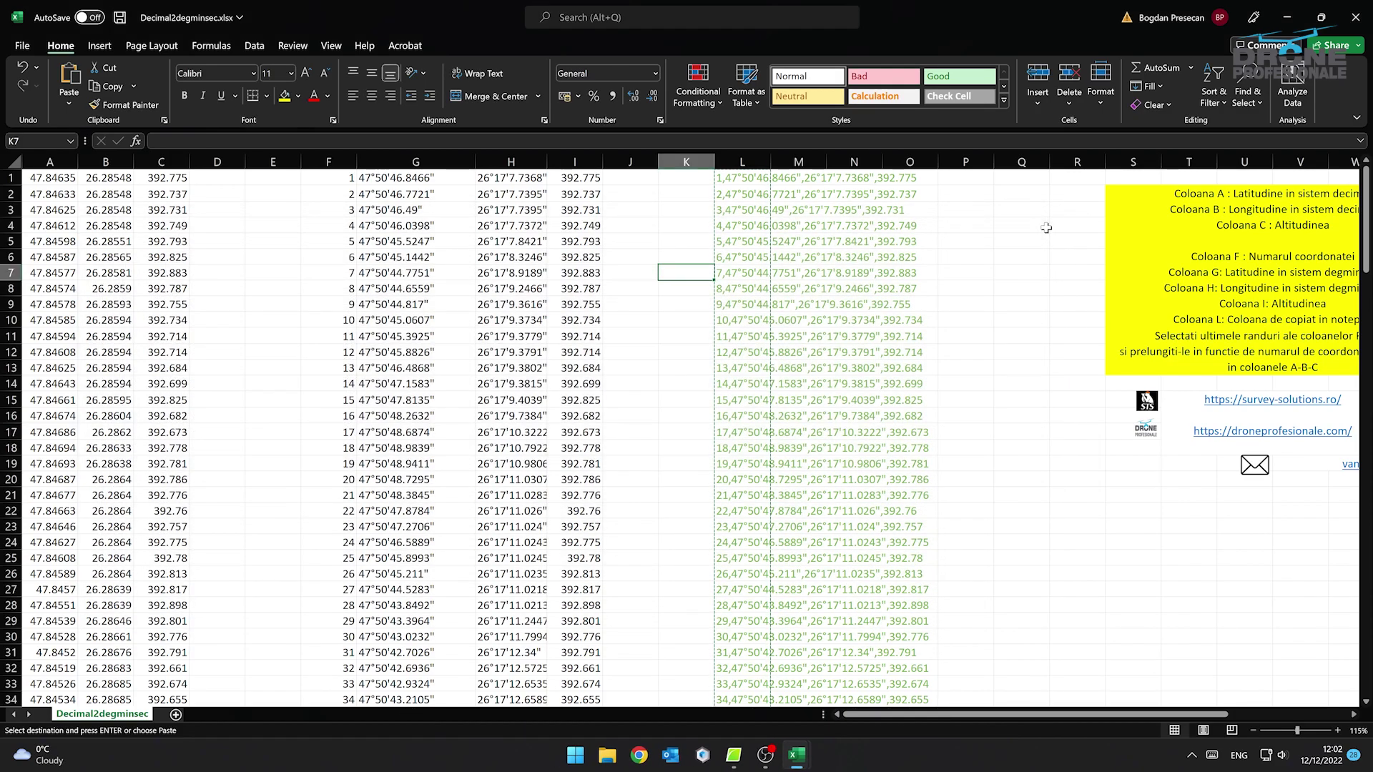
pyautogui.click(1356, 16)
pyautogui.click(687, 398)
pyautogui.click(685, 423)
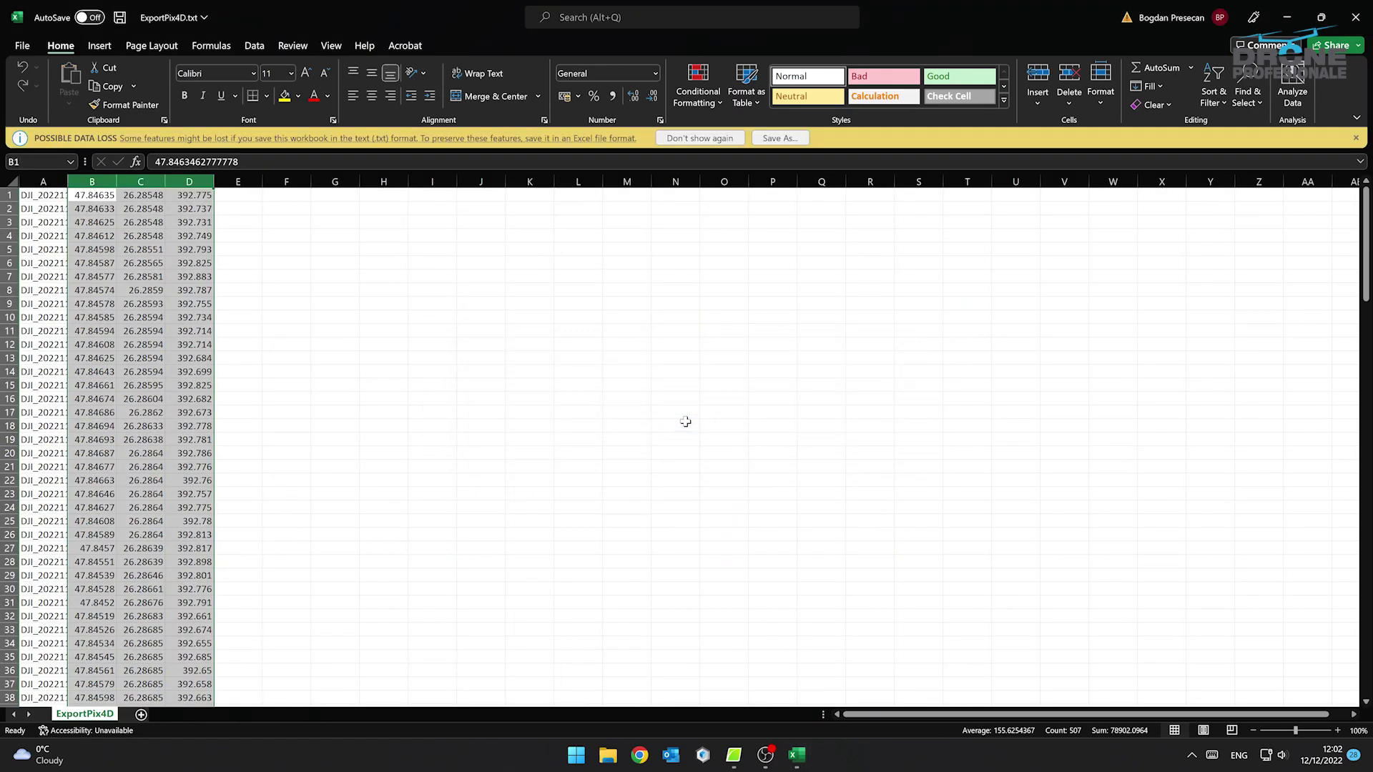
# Launch the TransDatRO 4.06 coordinate transformation program
pyautogui.press('super')
pyautogui.write('transDatRO 4.06')
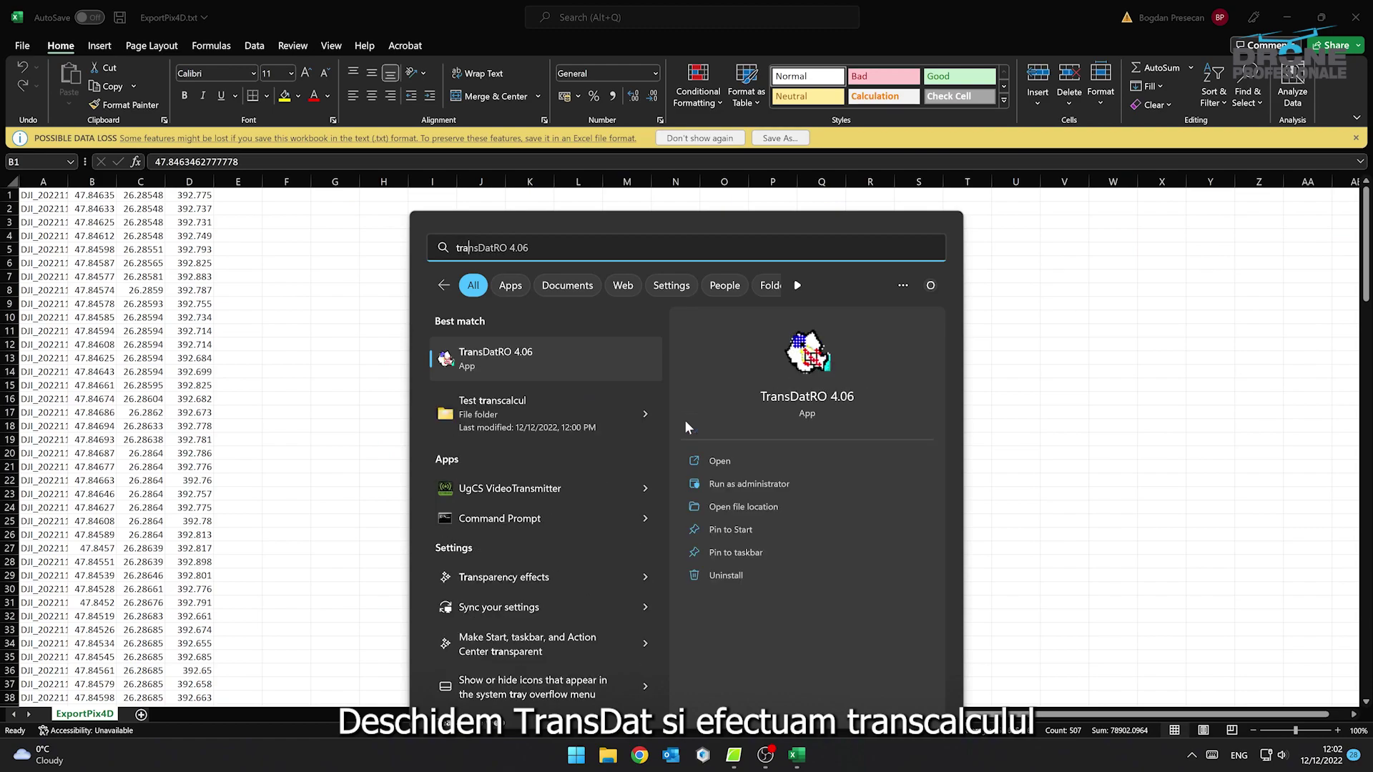
pyautogui.press('Return')
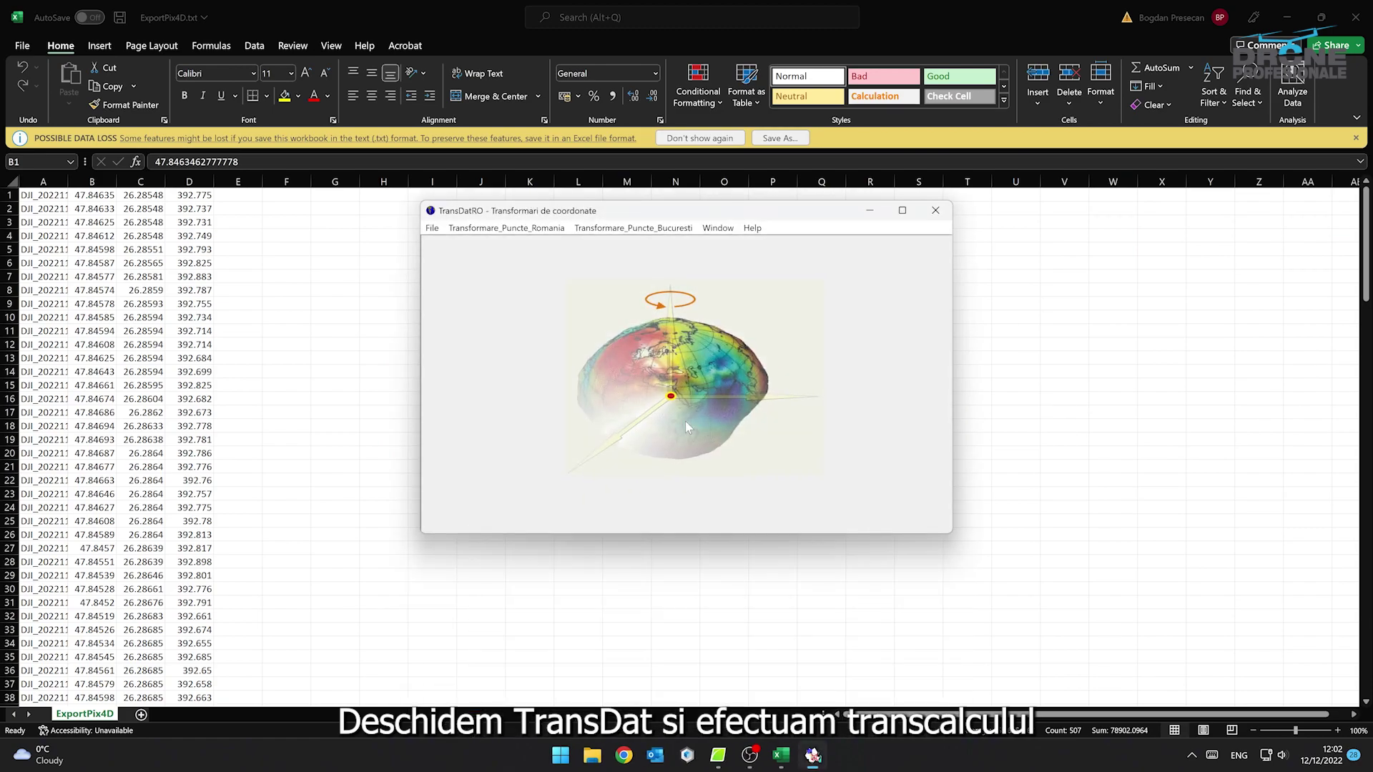
pyautogui.click(530, 230)
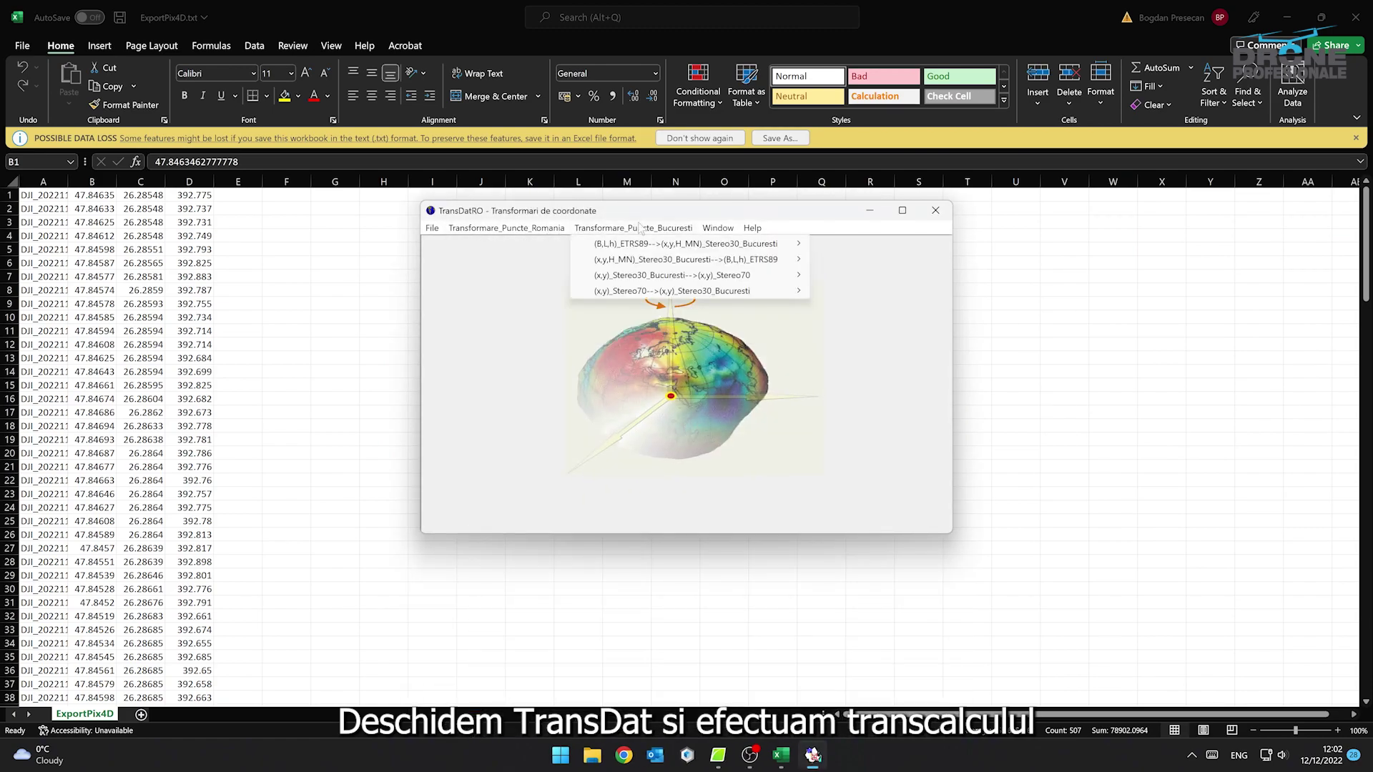
pyautogui.moveTo(508, 243)
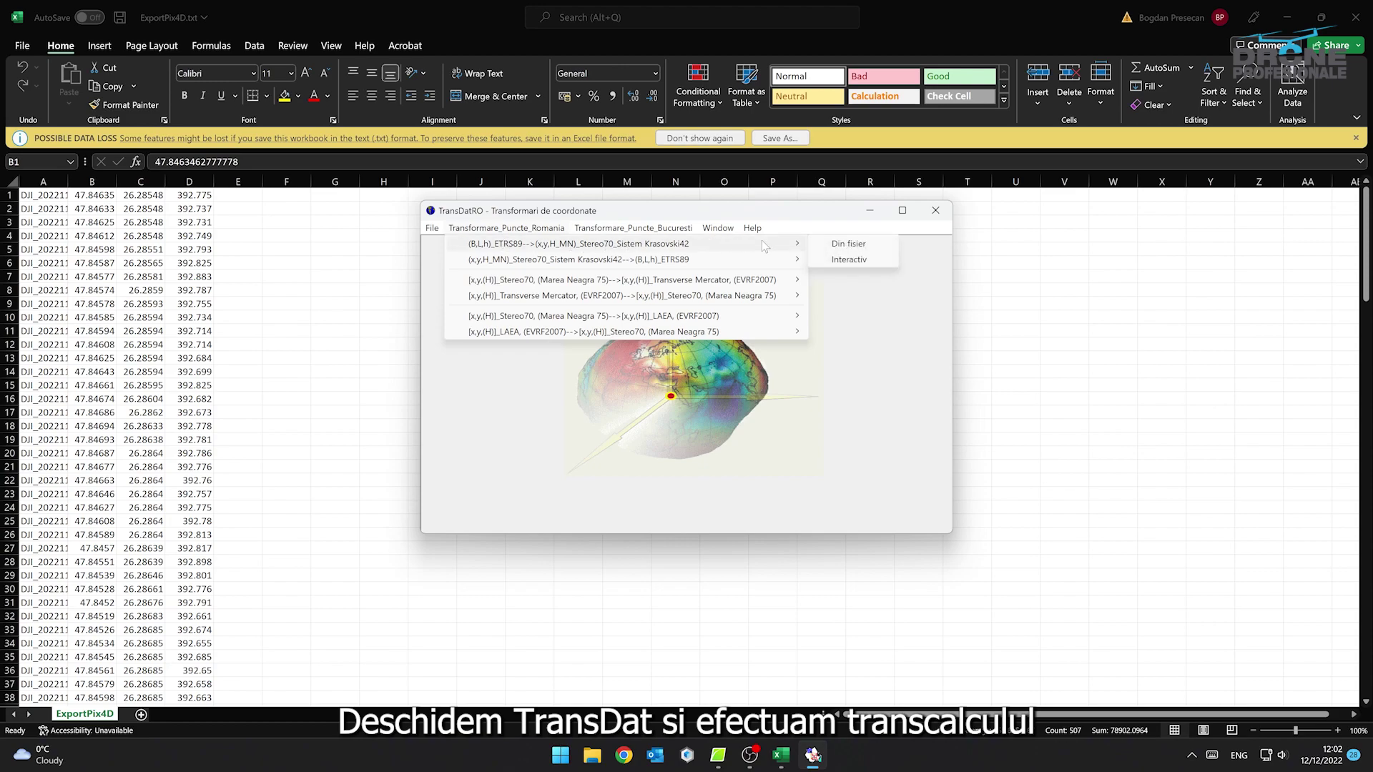
pyautogui.click(844, 244)
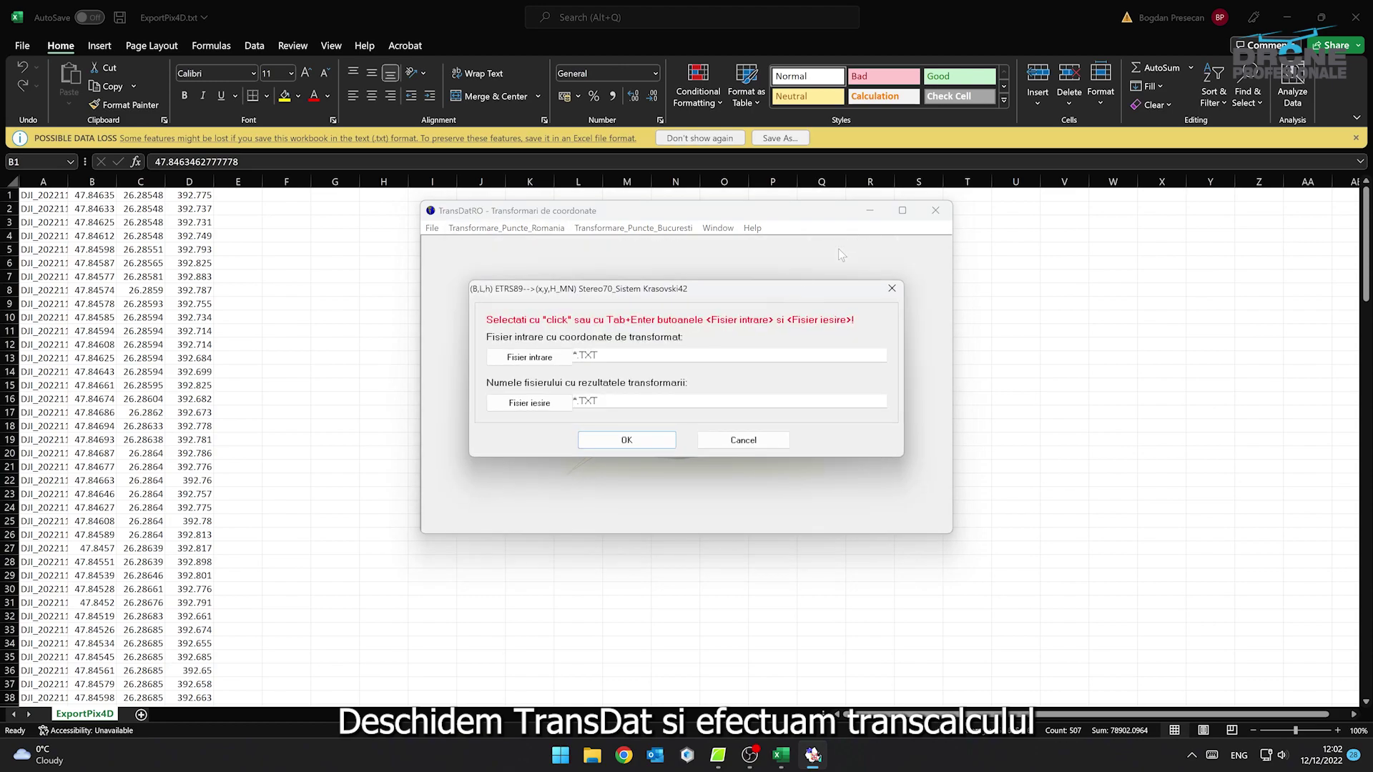
pyautogui.click(528, 358)
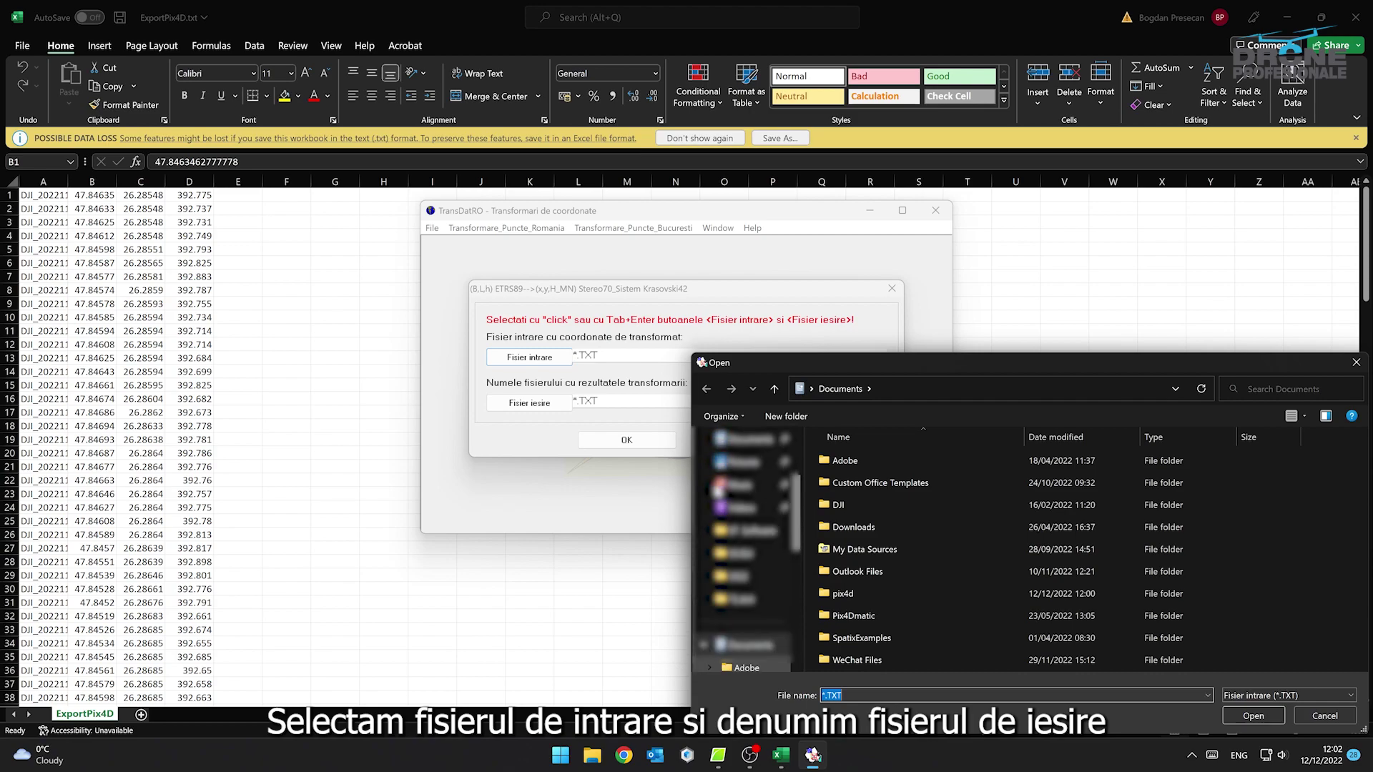
pyautogui.click(744, 553)
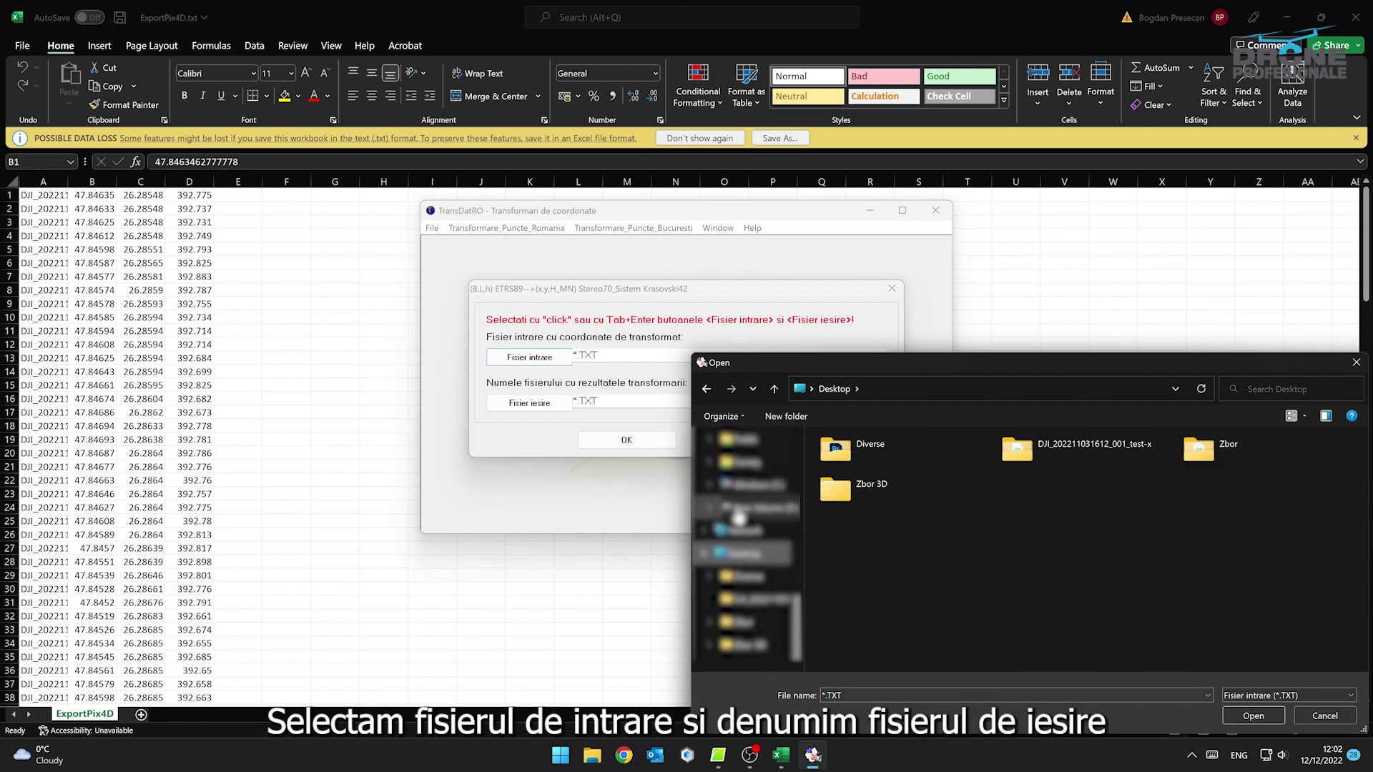
pyautogui.doubleClick(1109, 449)
pyautogui.doubleClick(931, 475)
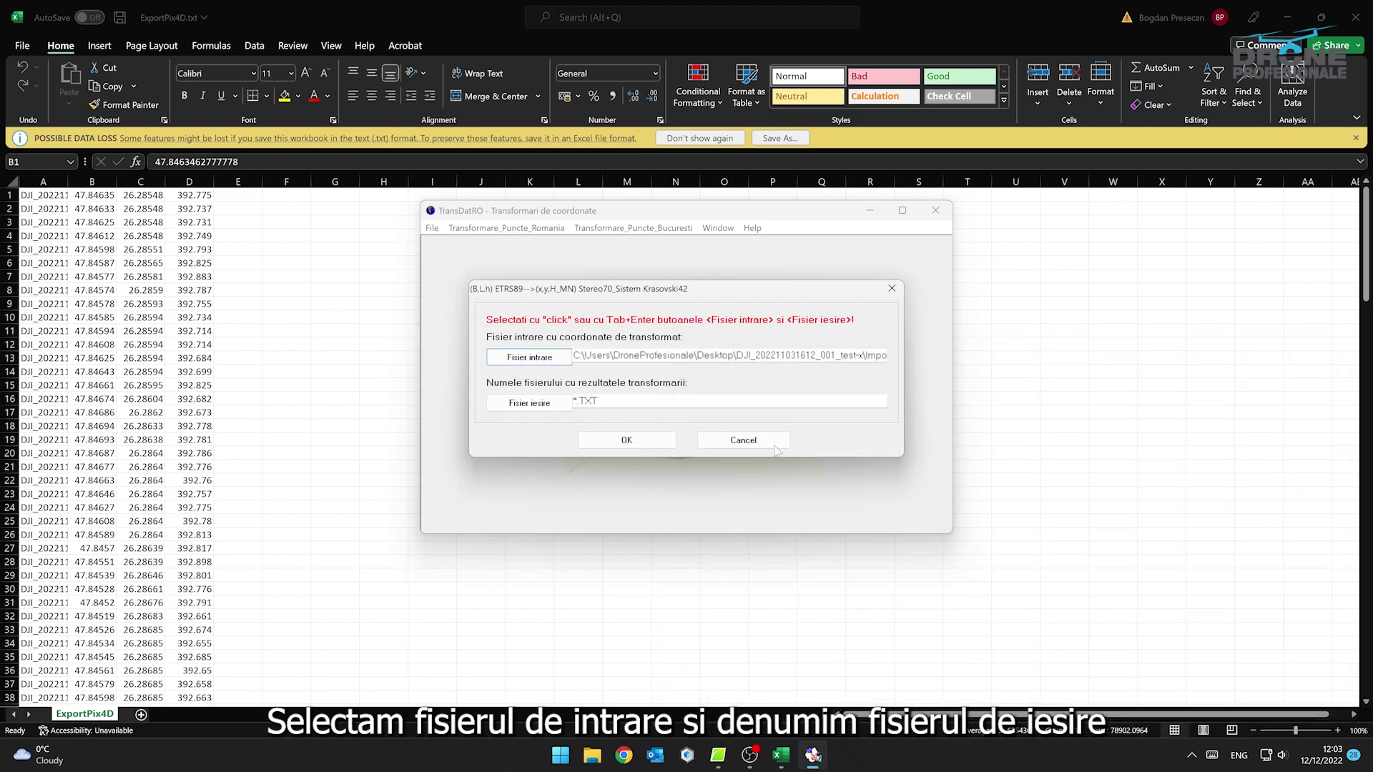
pyautogui.click(550, 410)
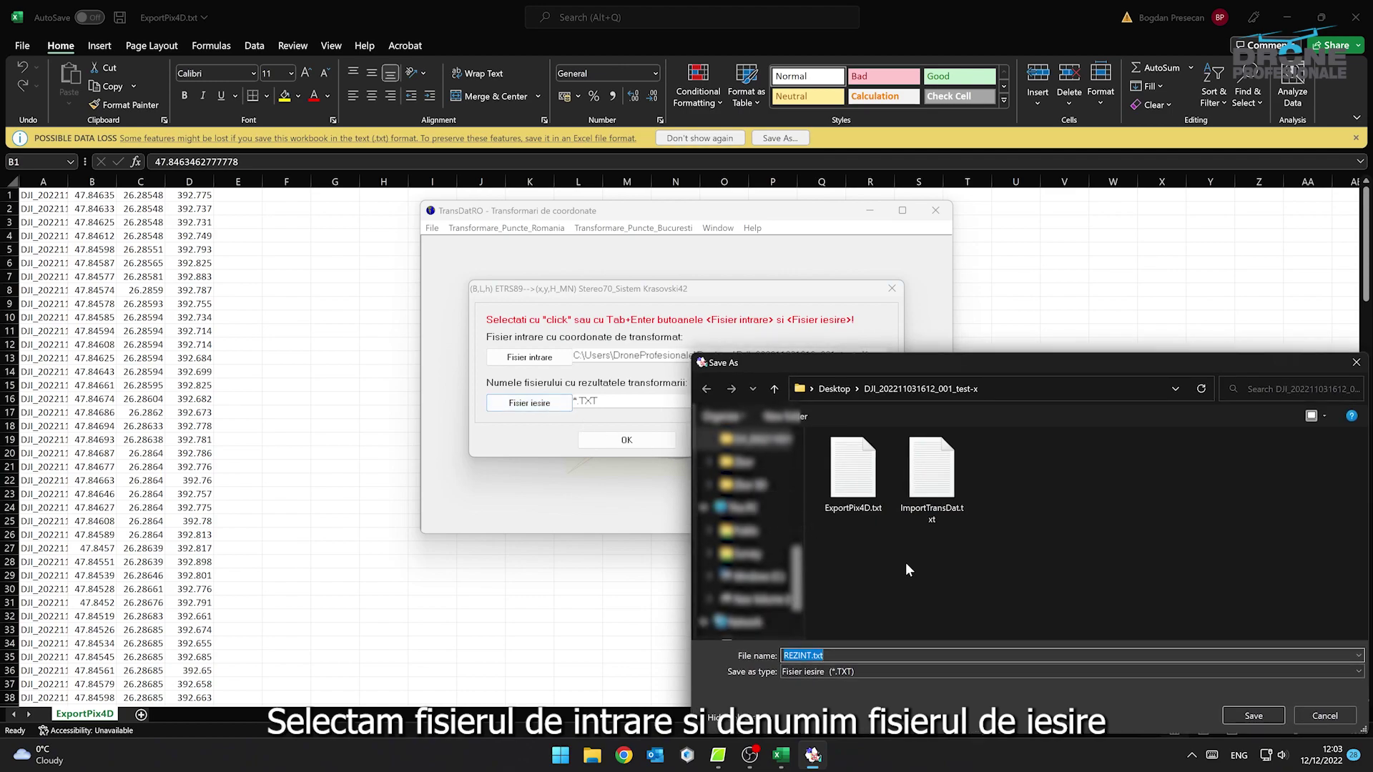
pyautogui.write('ExportTransDat')
pyautogui.click(1230, 711)
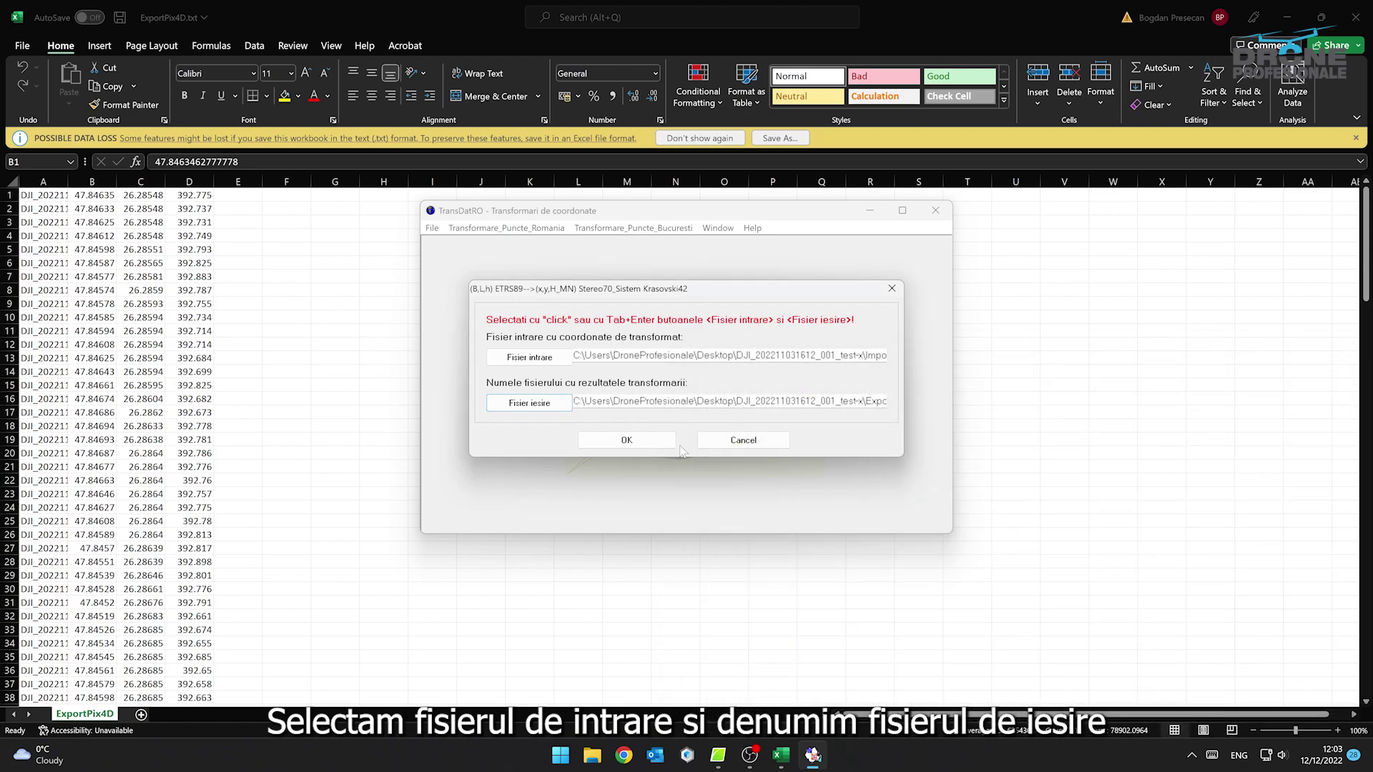
pyautogui.click(661, 442)
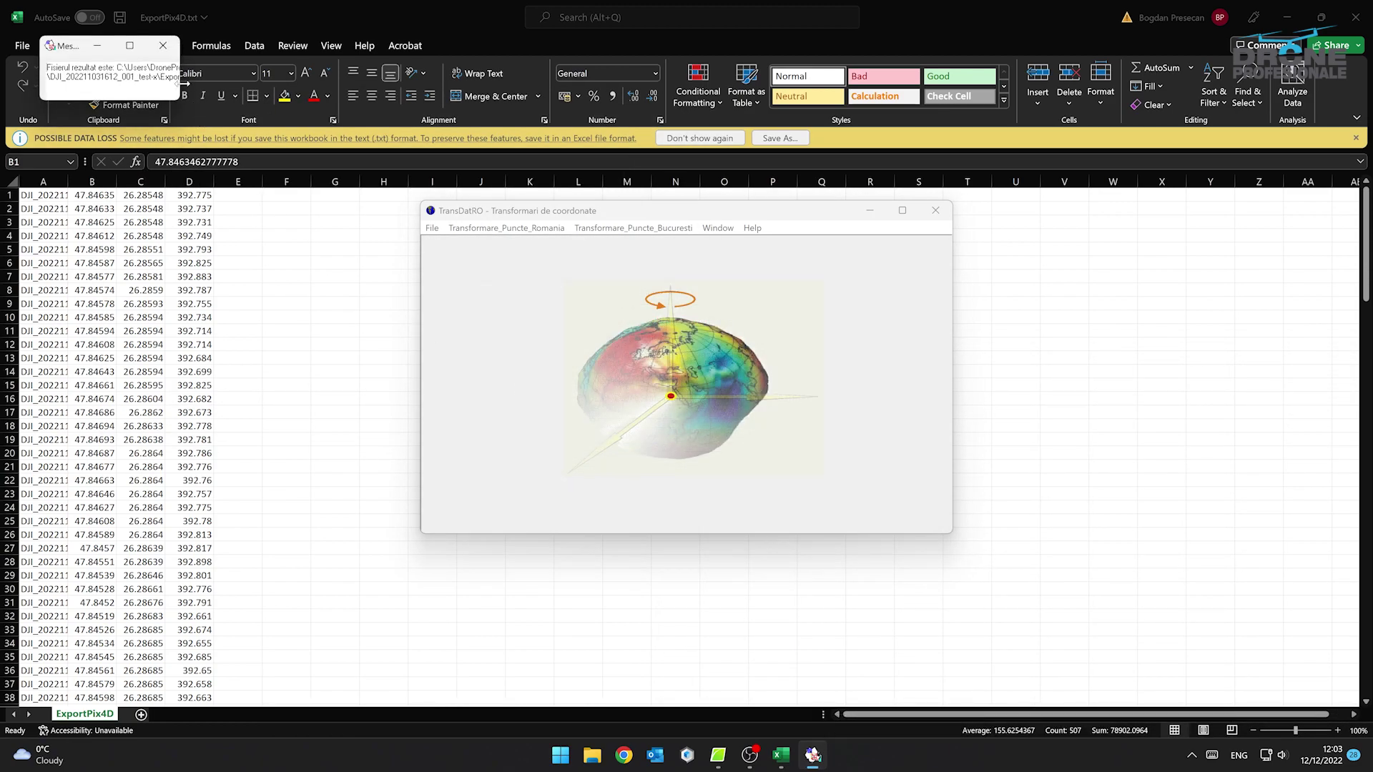
# Enlarge the result message to read the output file path, close it and exit TransDatRO
pyautogui.moveTo(184, 79); pyautogui.dragTo(304, 78)
pyautogui.moveTo(195, 49); pyautogui.dragTo(704, 357)
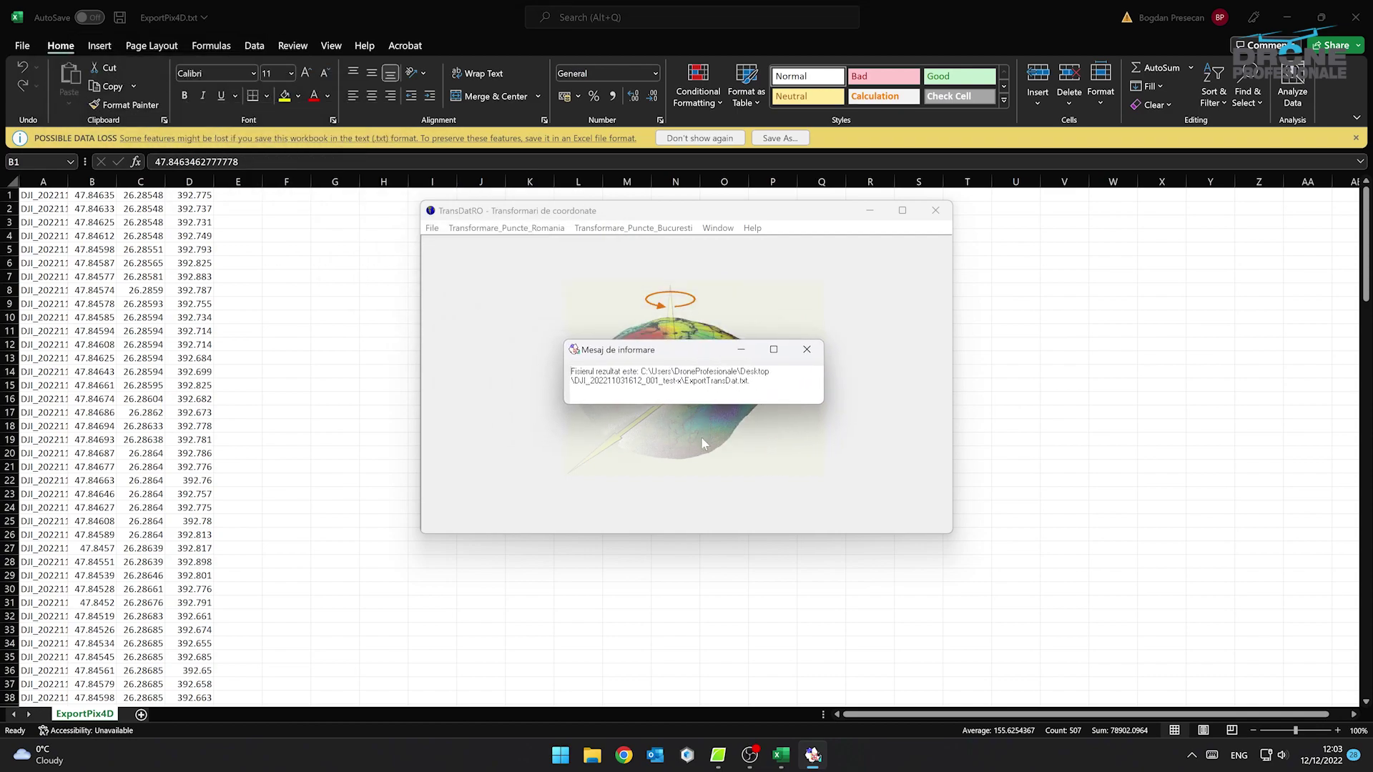
pyautogui.click(807, 350)
pyautogui.click(935, 210)
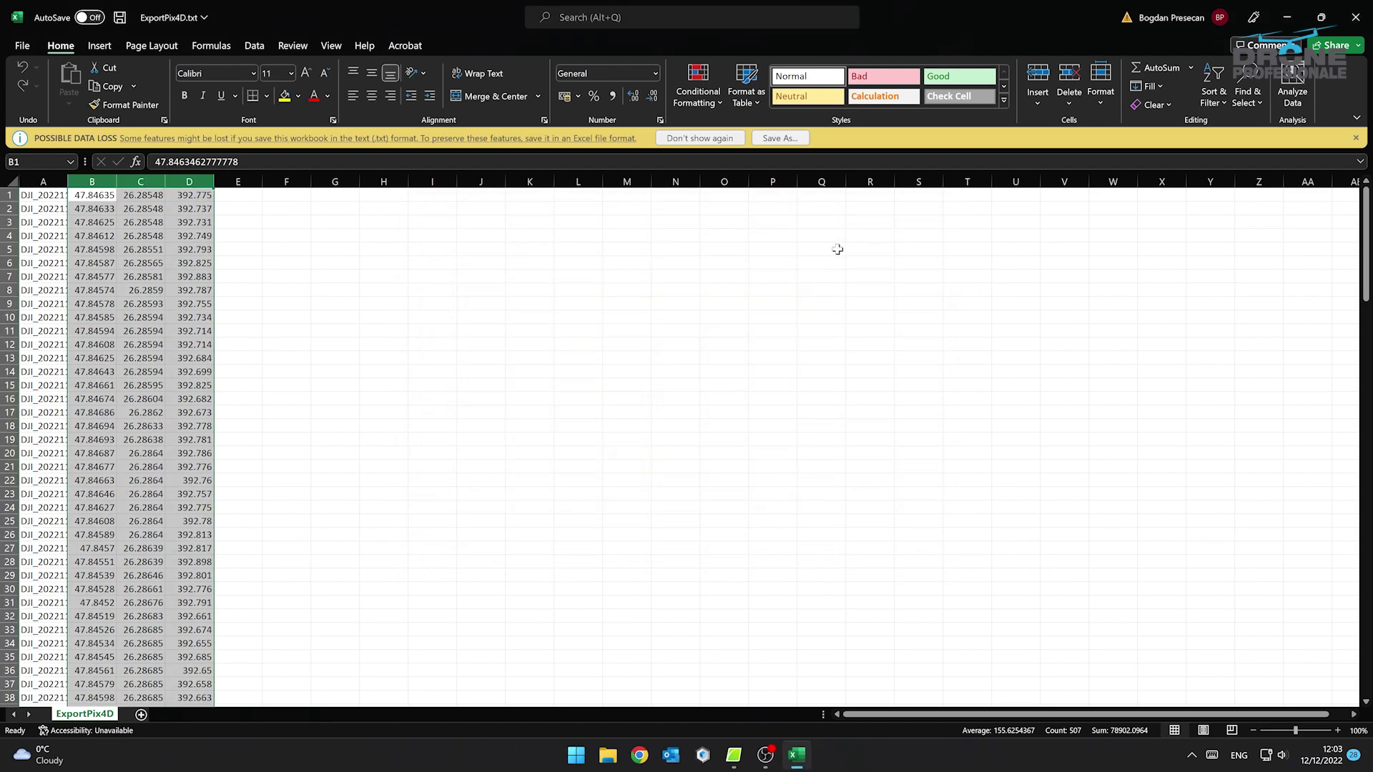
pyautogui.click(716, 278)
pyautogui.hotkey('ctrl', 'o')
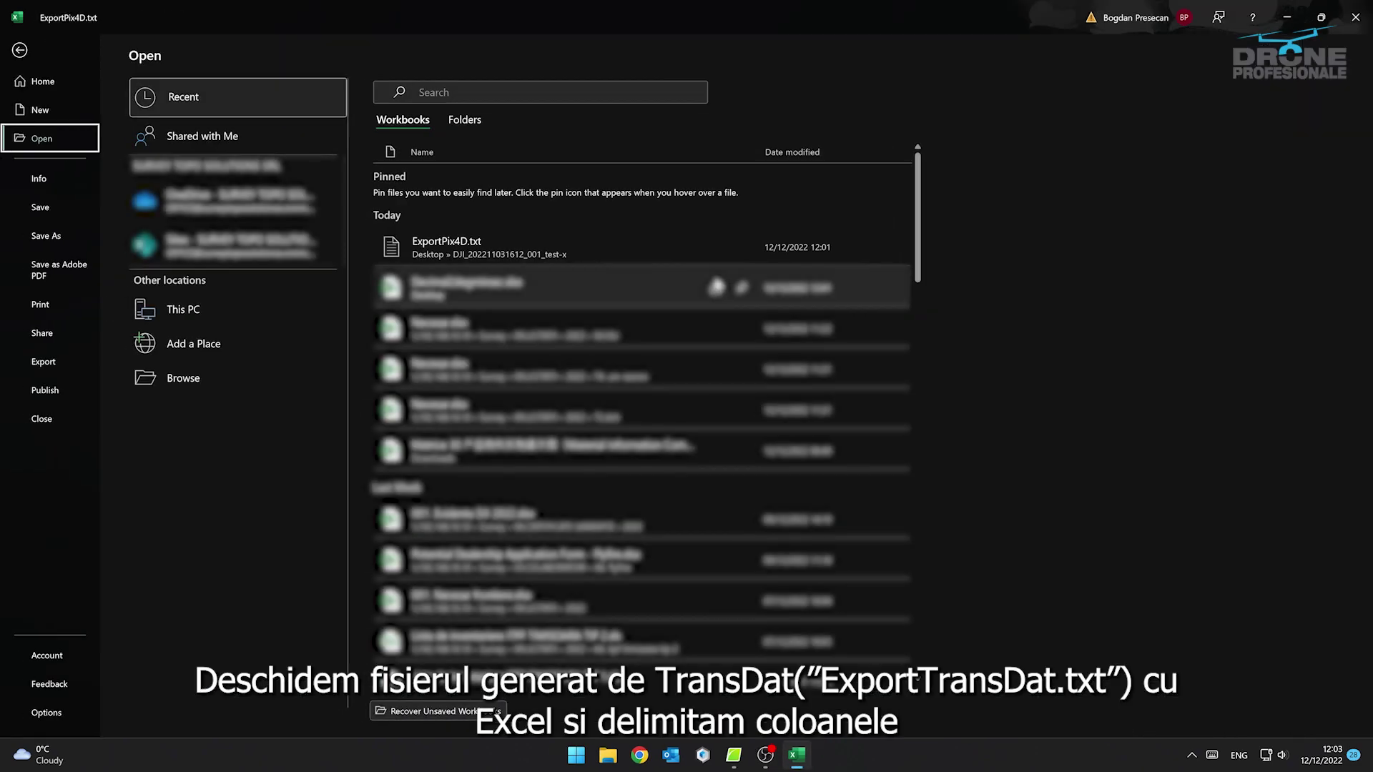
pyautogui.click(269, 379)
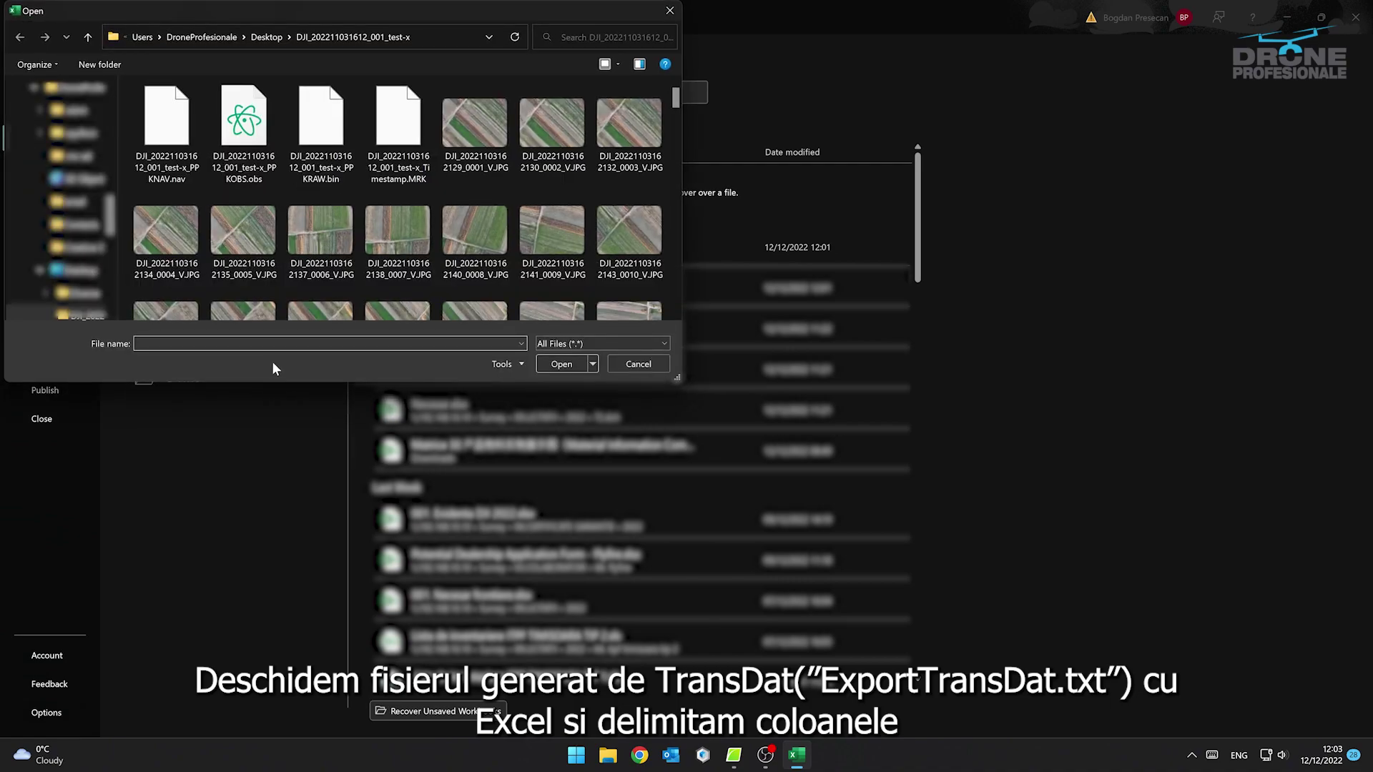
pyautogui.scroll(-3, 334, 164)
pyautogui.scroll(-10, 335, 169)
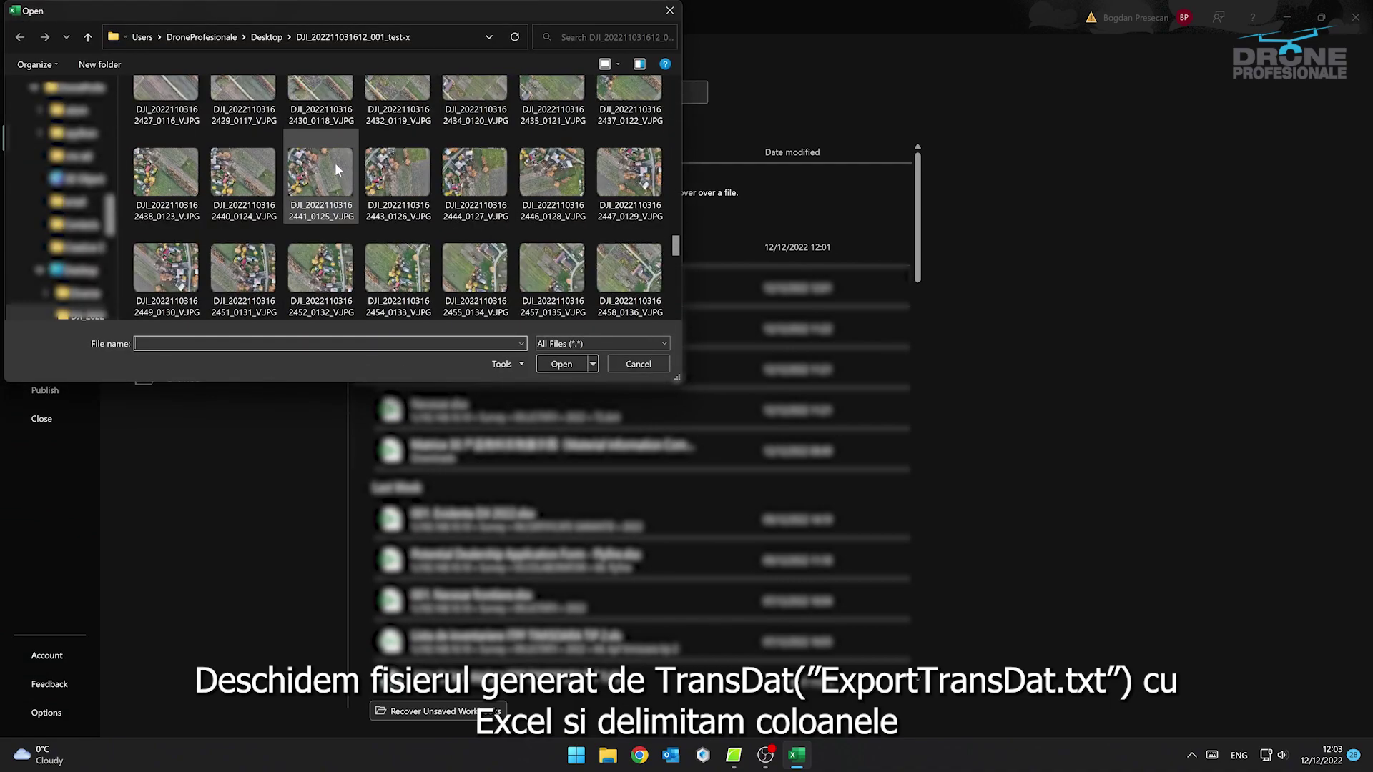
pyautogui.doubleClick(607, 236)
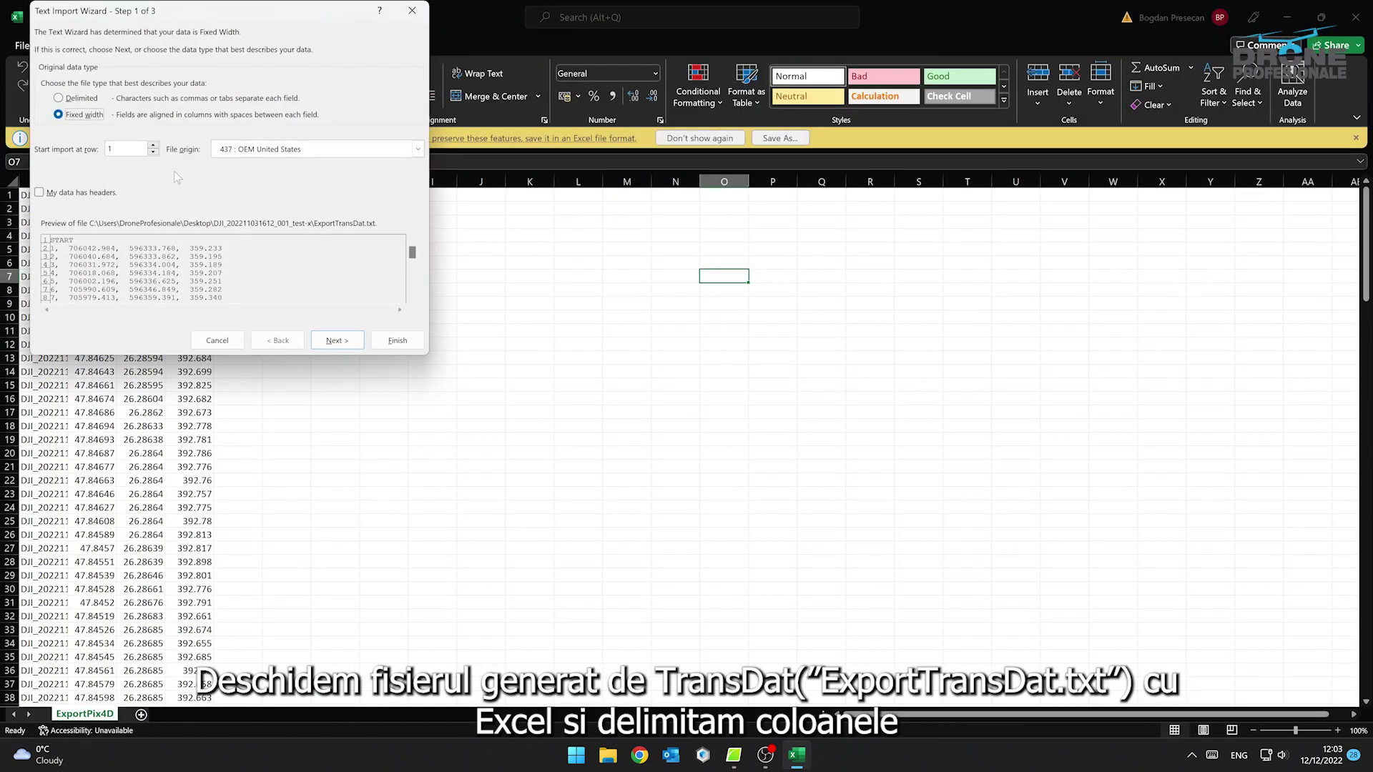
# Import the text as delimited data, adding Comma to the Tab delimiter to separate the columns
pyautogui.click(325, 341)
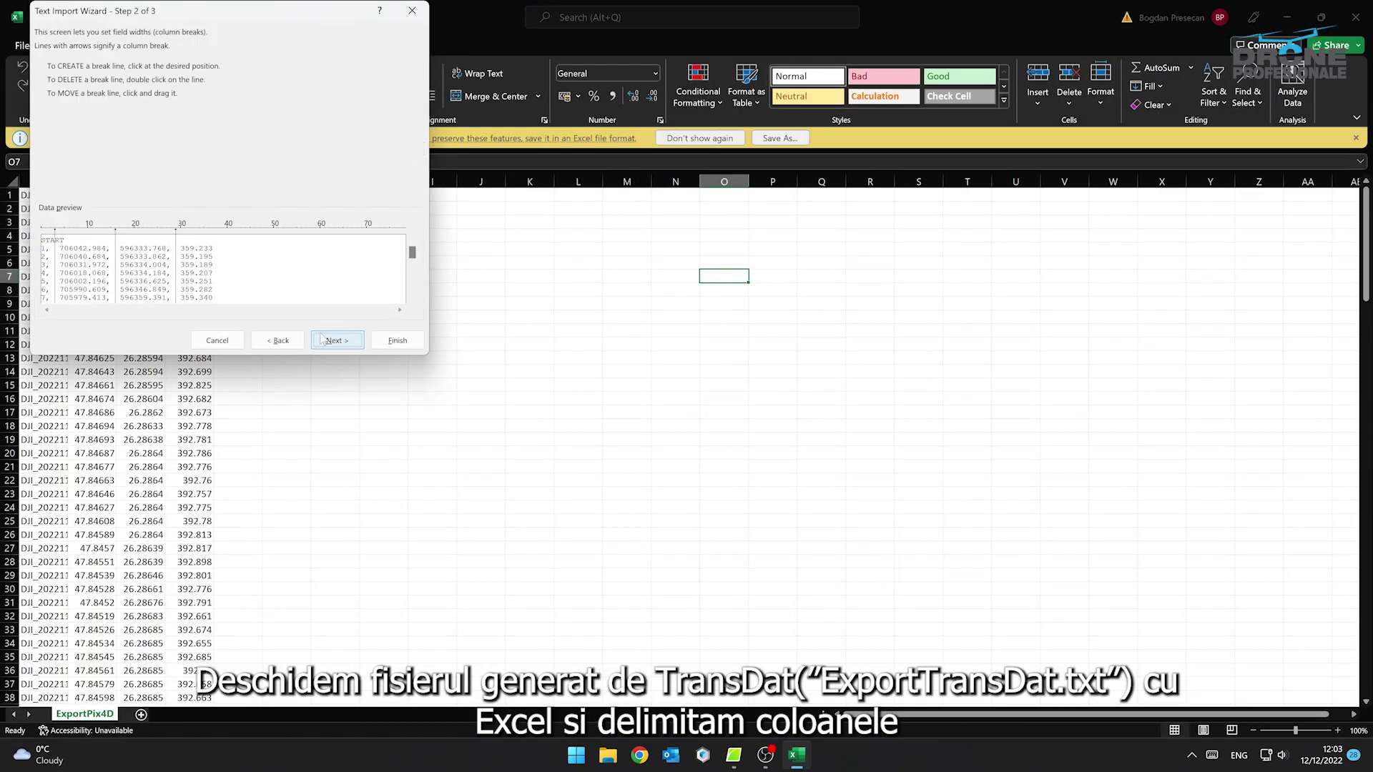
pyautogui.click(285, 342)
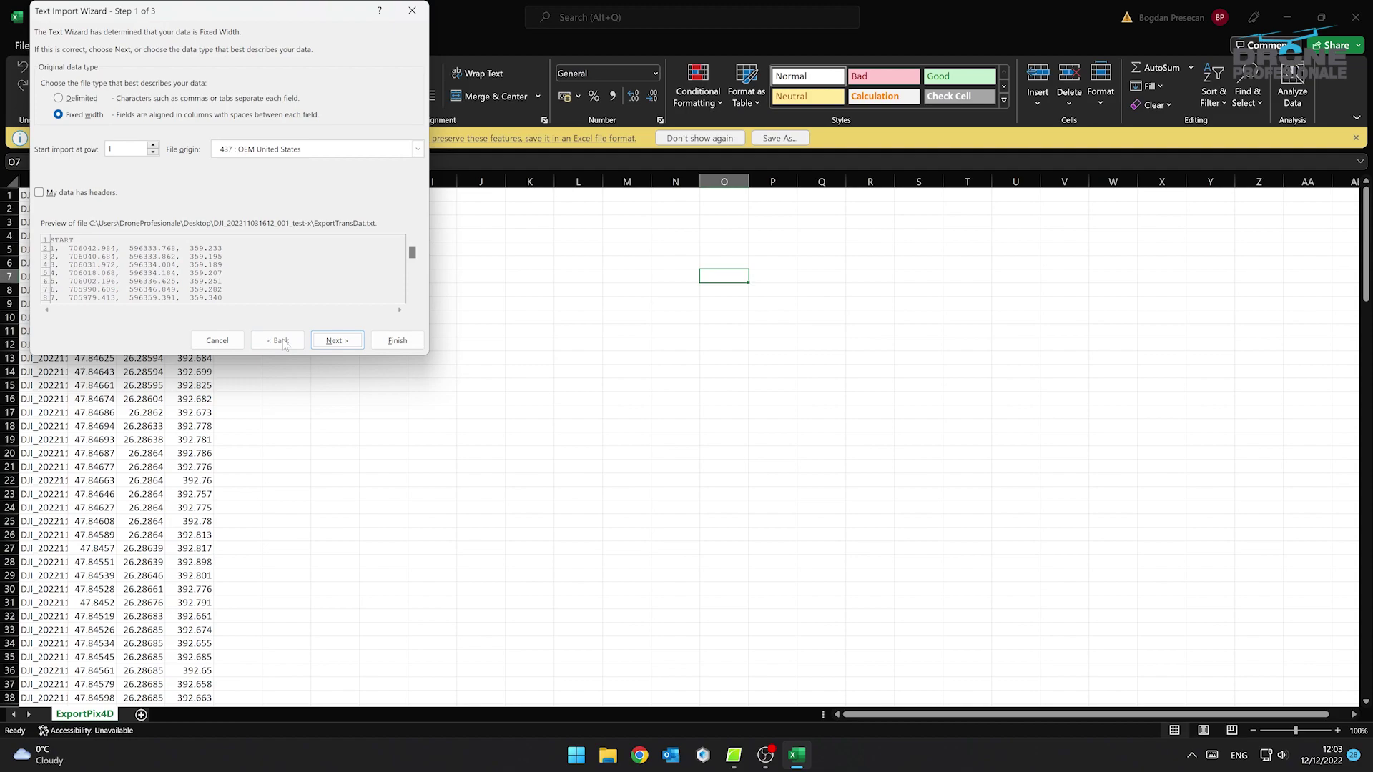
pyautogui.click(80, 99)
pyautogui.click(337, 340)
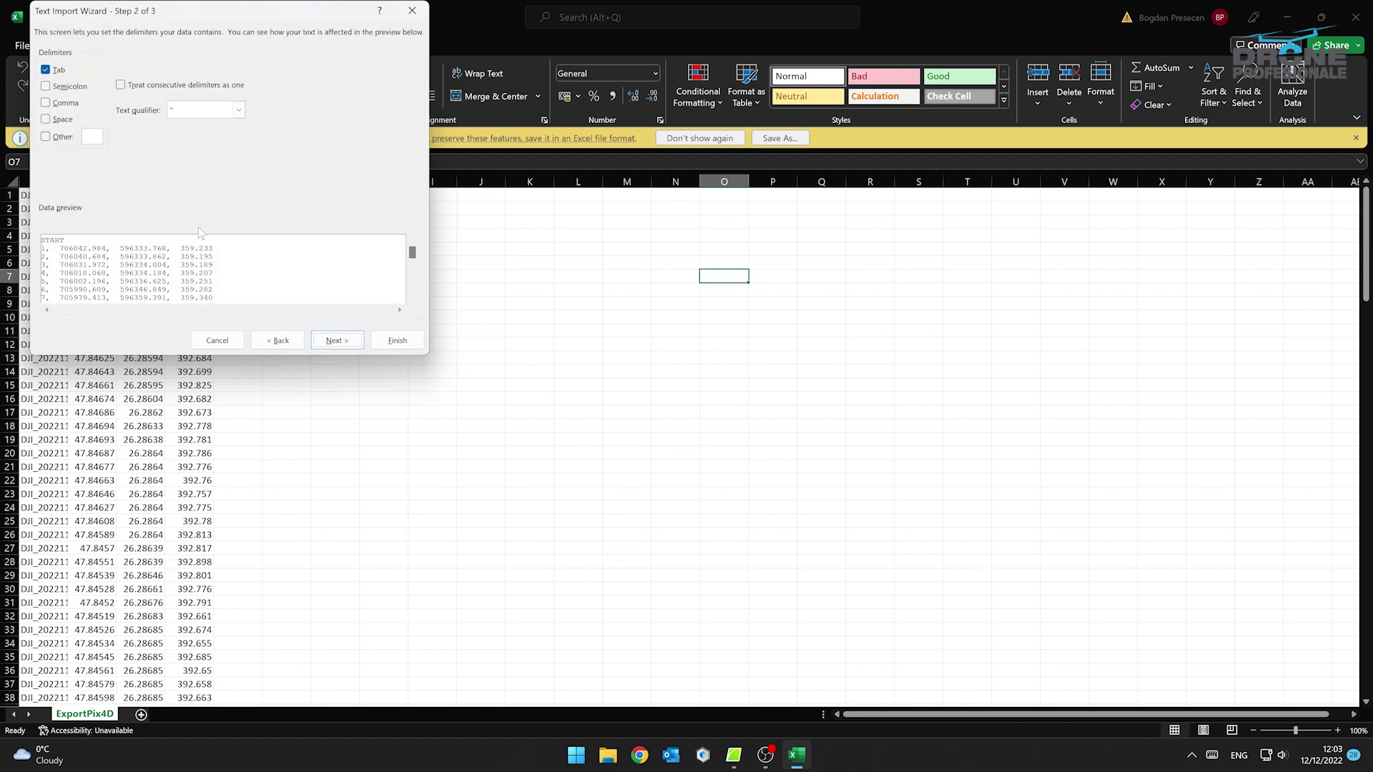
pyautogui.click(63, 104)
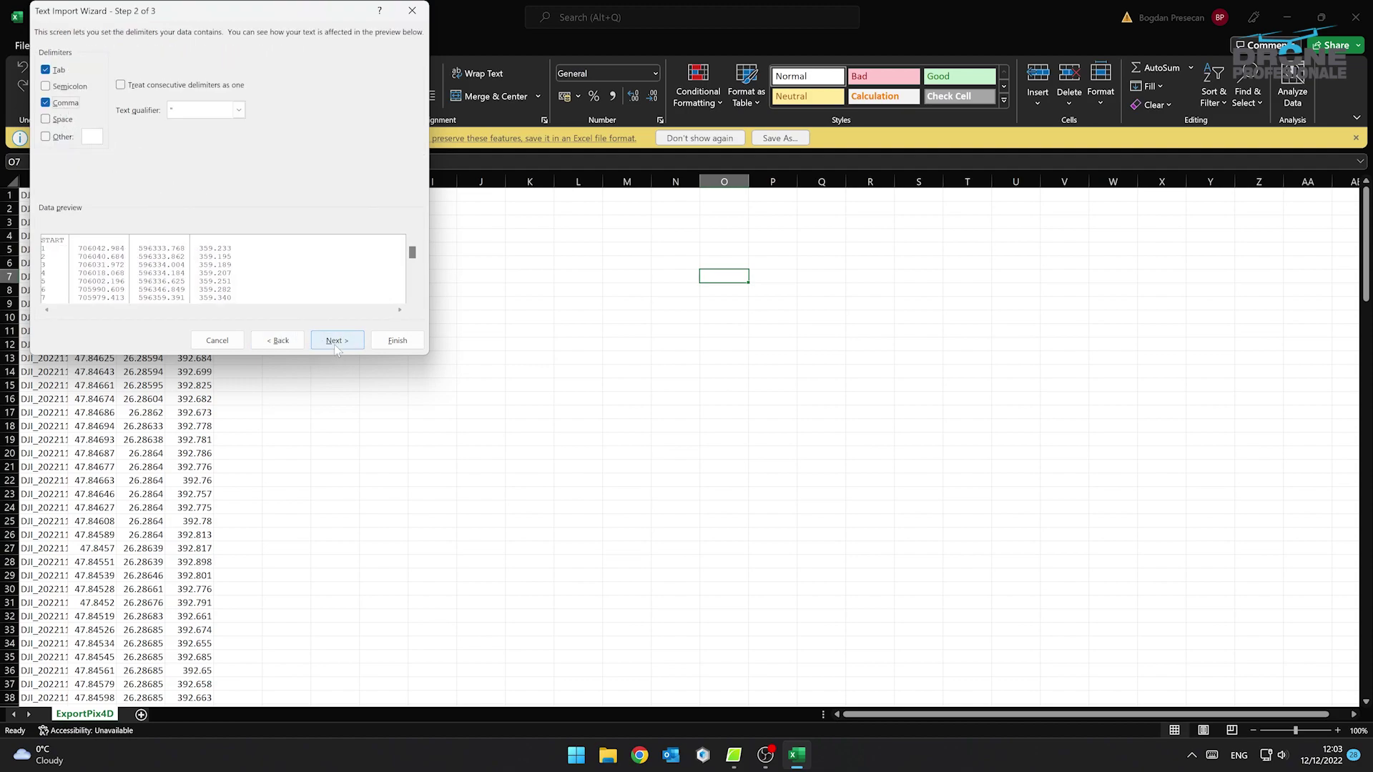
pyautogui.click(379, 341)
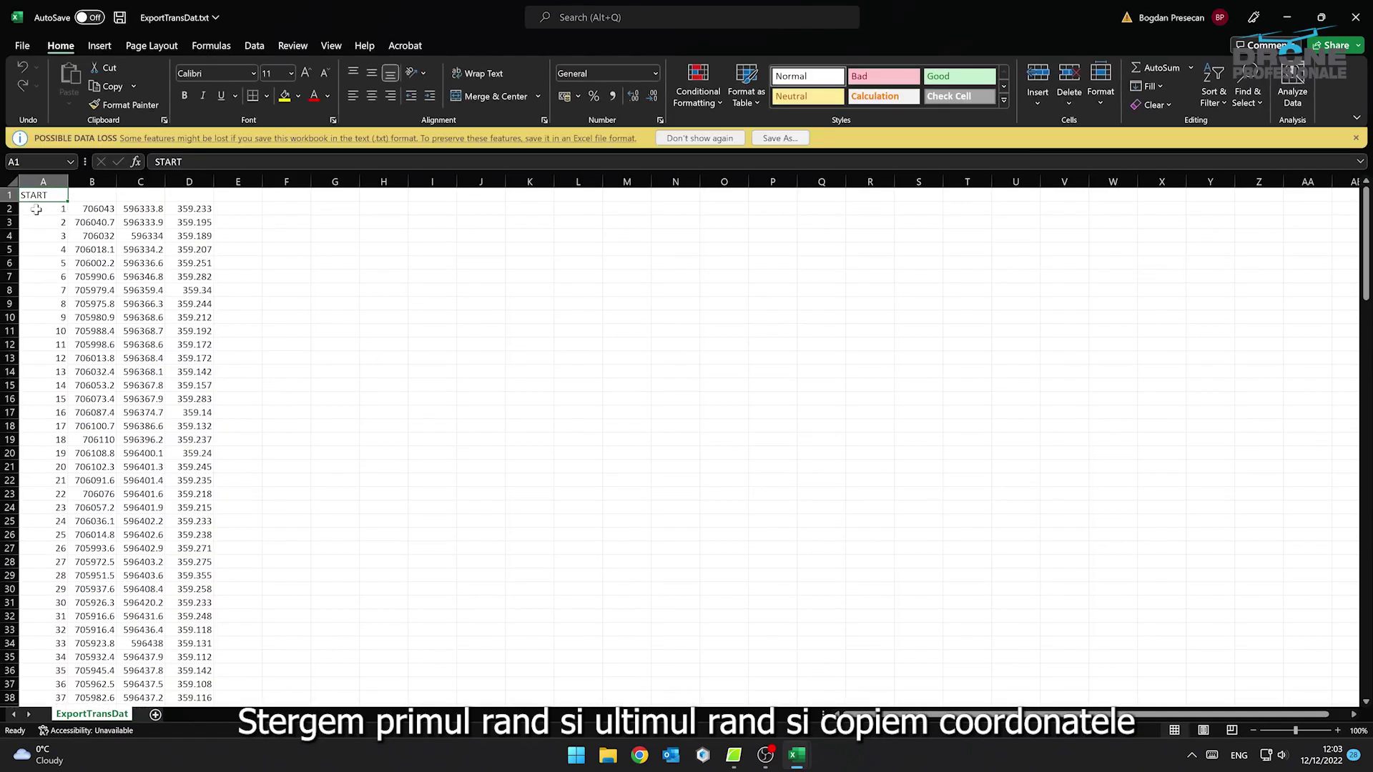
# Delete the START row above the coordinates and the ENDF row below them
pyautogui.rightClick(10, 195)
pyautogui.click(58, 361)
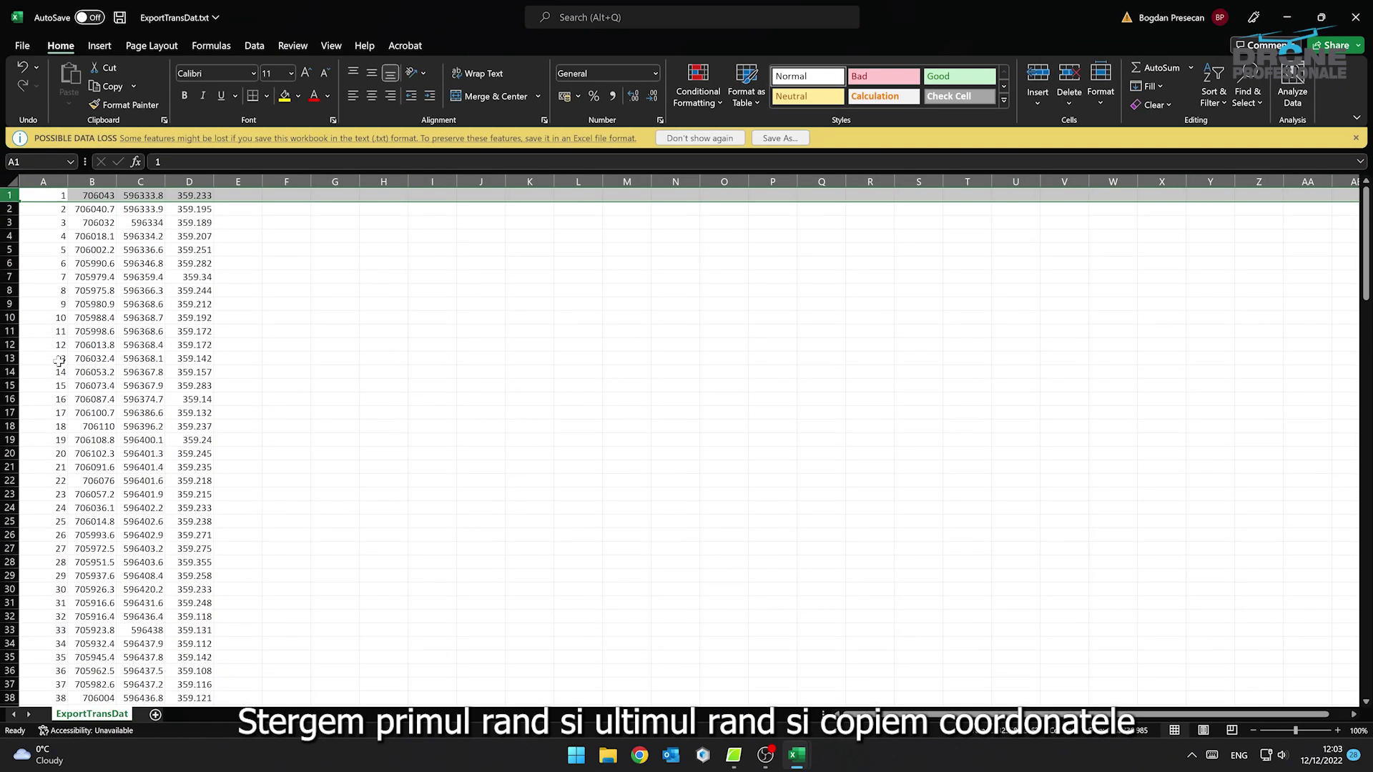
pyautogui.scroll(-20, 58, 361)
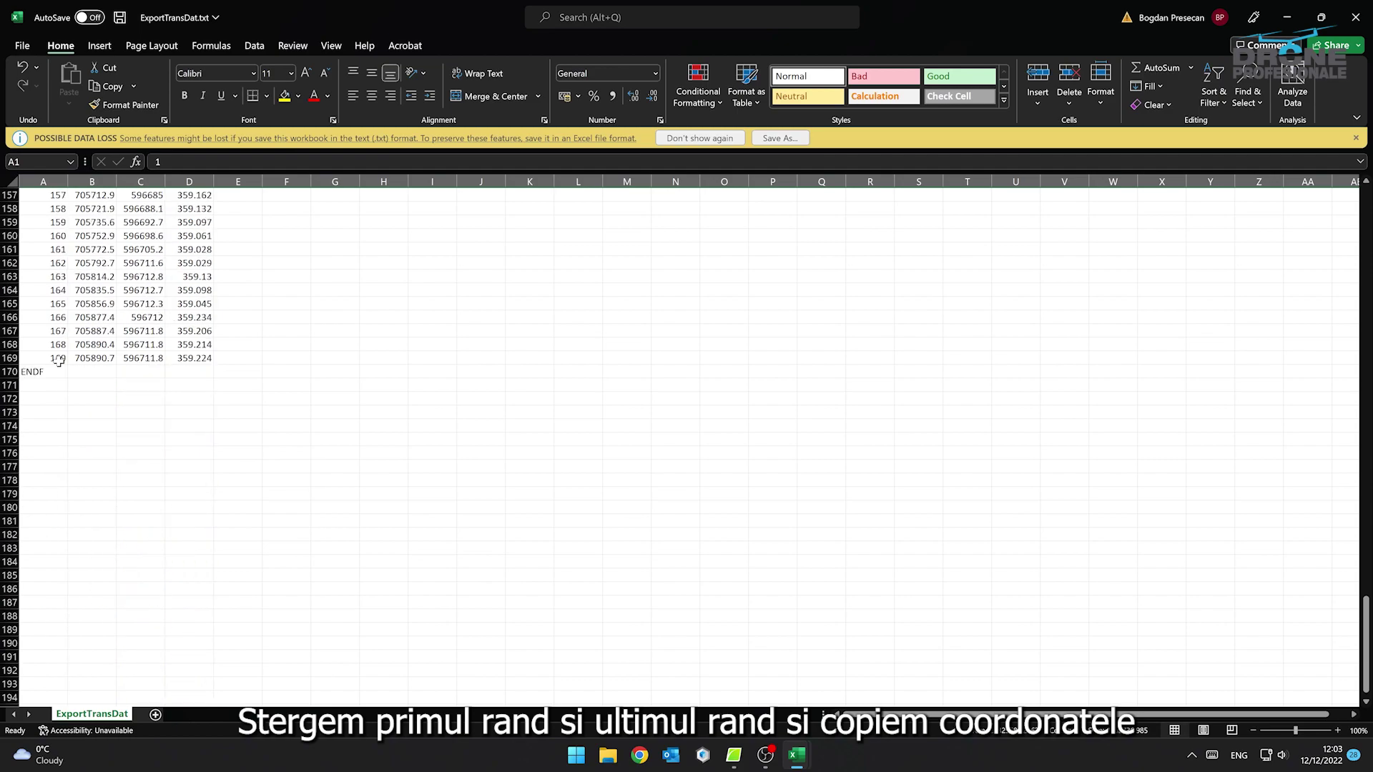
pyautogui.rightClick(10, 372)
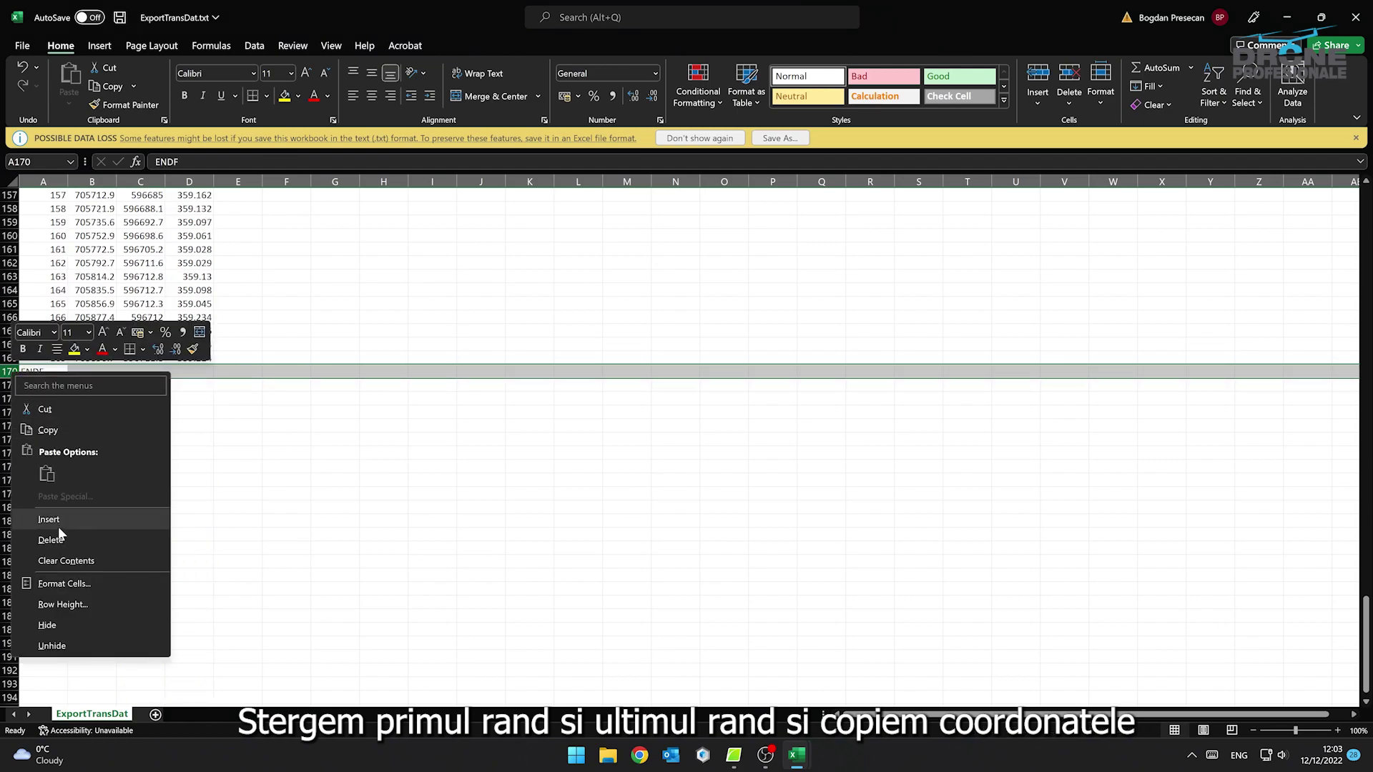
pyautogui.click(50, 540)
# Copy the transformed coordinates in columns B to D of ExportTransDat
pyautogui.scroll(17, 93, 377)
pyautogui.scroll(20, 93, 377)
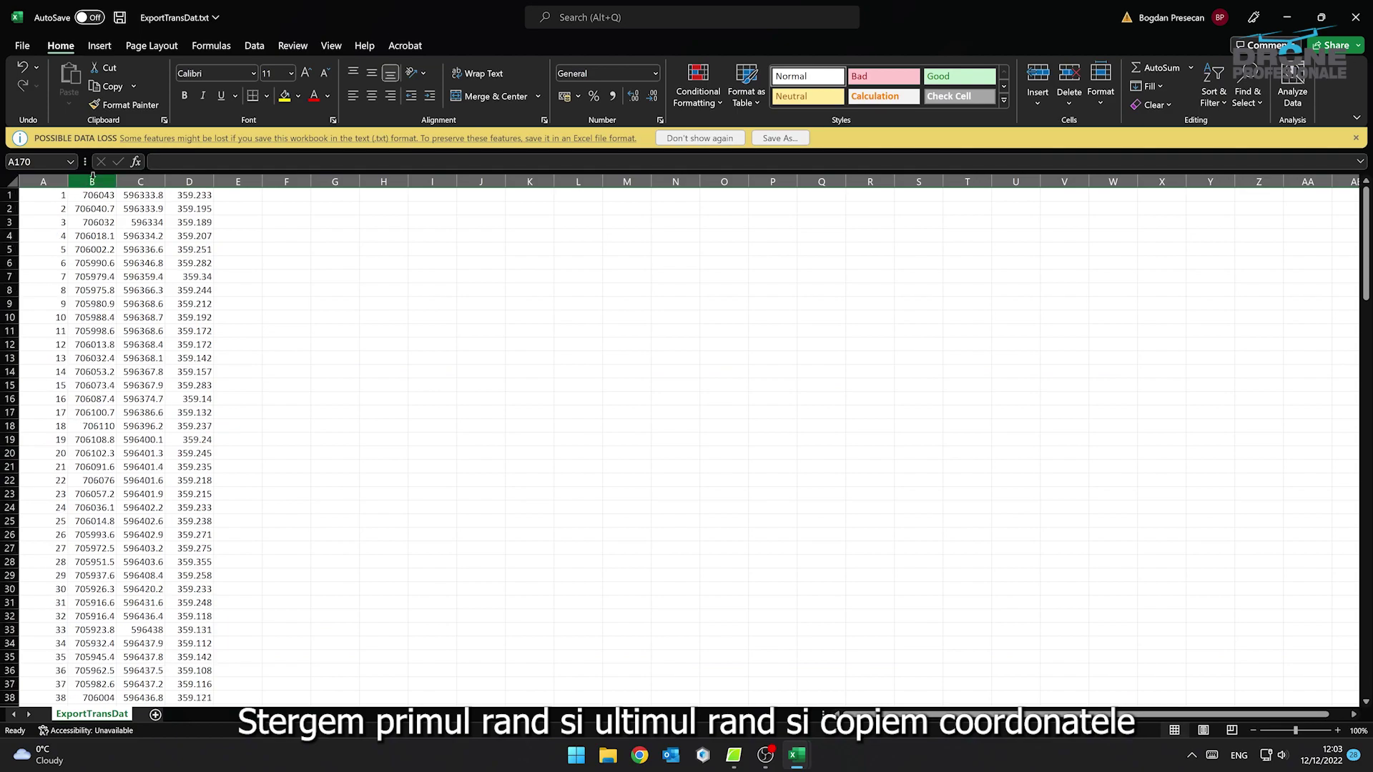
pyautogui.moveTo(92, 179); pyautogui.dragTo(190, 183)
pyautogui.hotkey('ctrl', 'c')
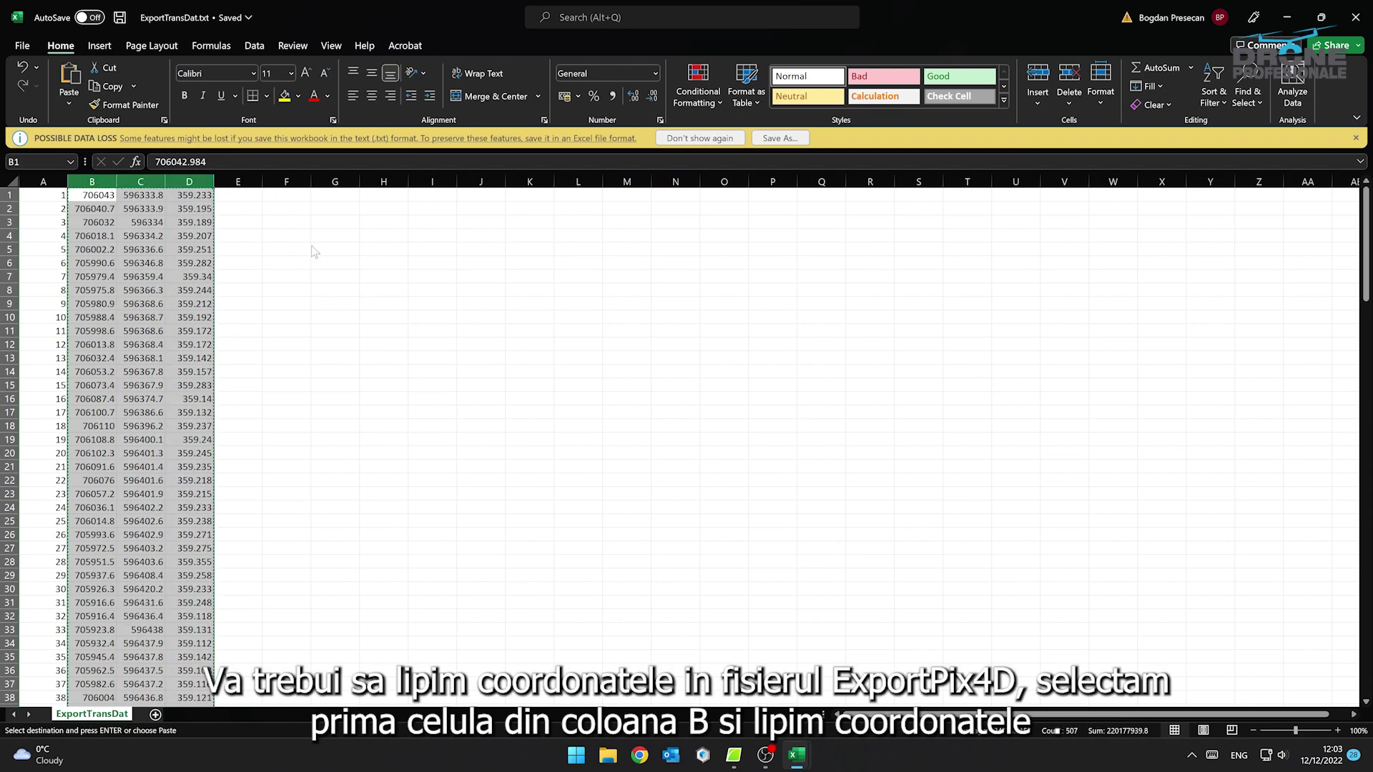
# Paste the copied coordinates into ExportPix4D from cell B1 and check them down to the last image row
pyautogui.hotkey('alt', 'Tab')
pyautogui.click(111, 195)
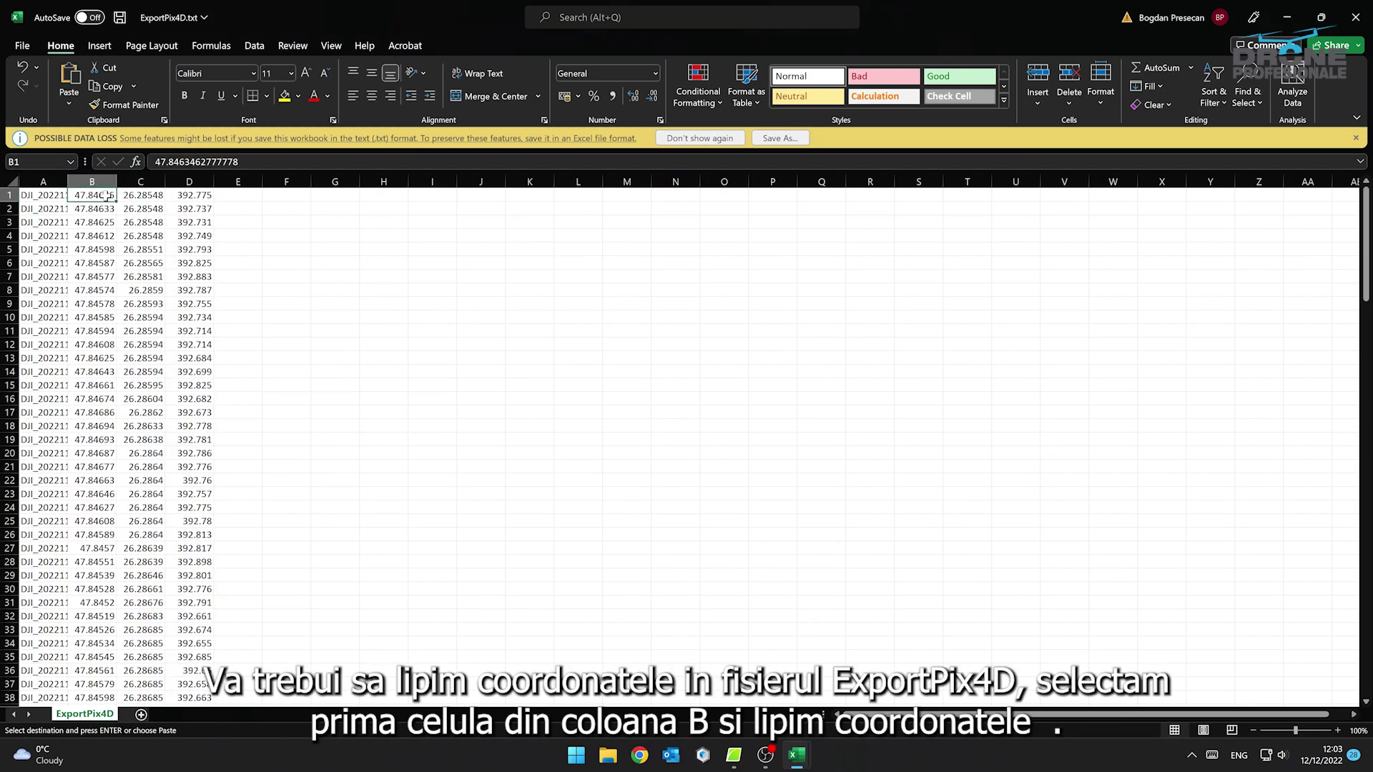
pyautogui.hotkey('ctrl', 'v')
pyautogui.scroll(-2, 160, 296)
pyautogui.scroll(-20, 160, 295)
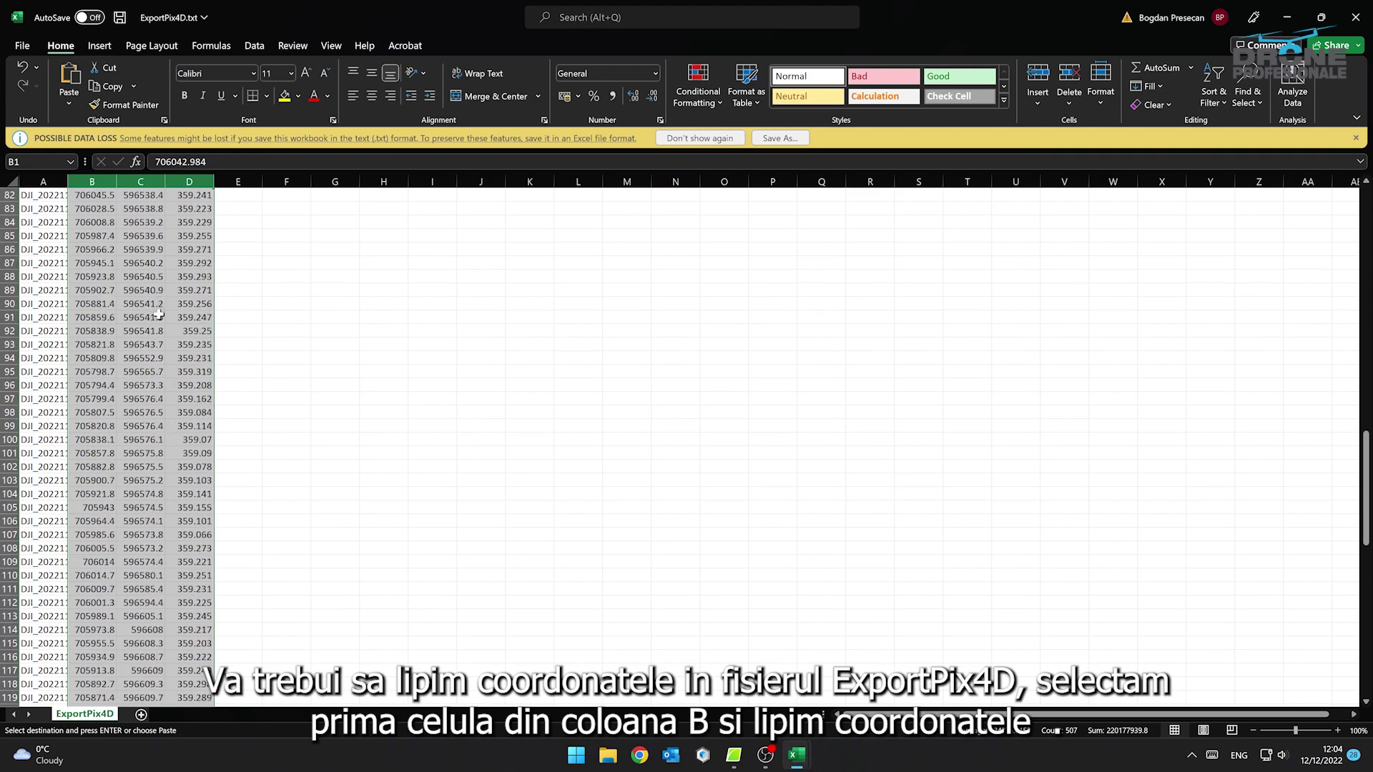
pyautogui.click(287, 371)
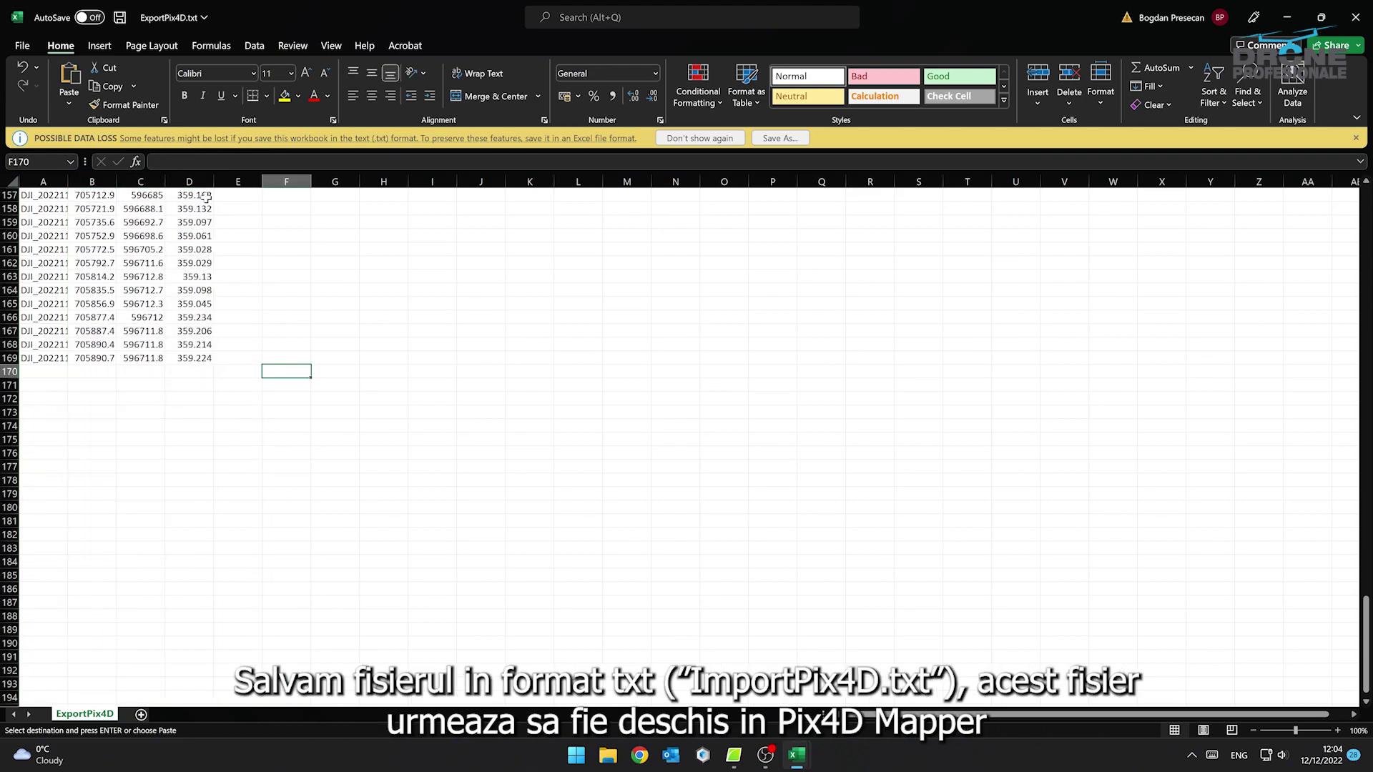
# Save the sheet as the tab-delimited text file ImportPix4D in the same folder, and close it and ExportTransDat
pyautogui.click(22, 47)
pyautogui.click(52, 234)
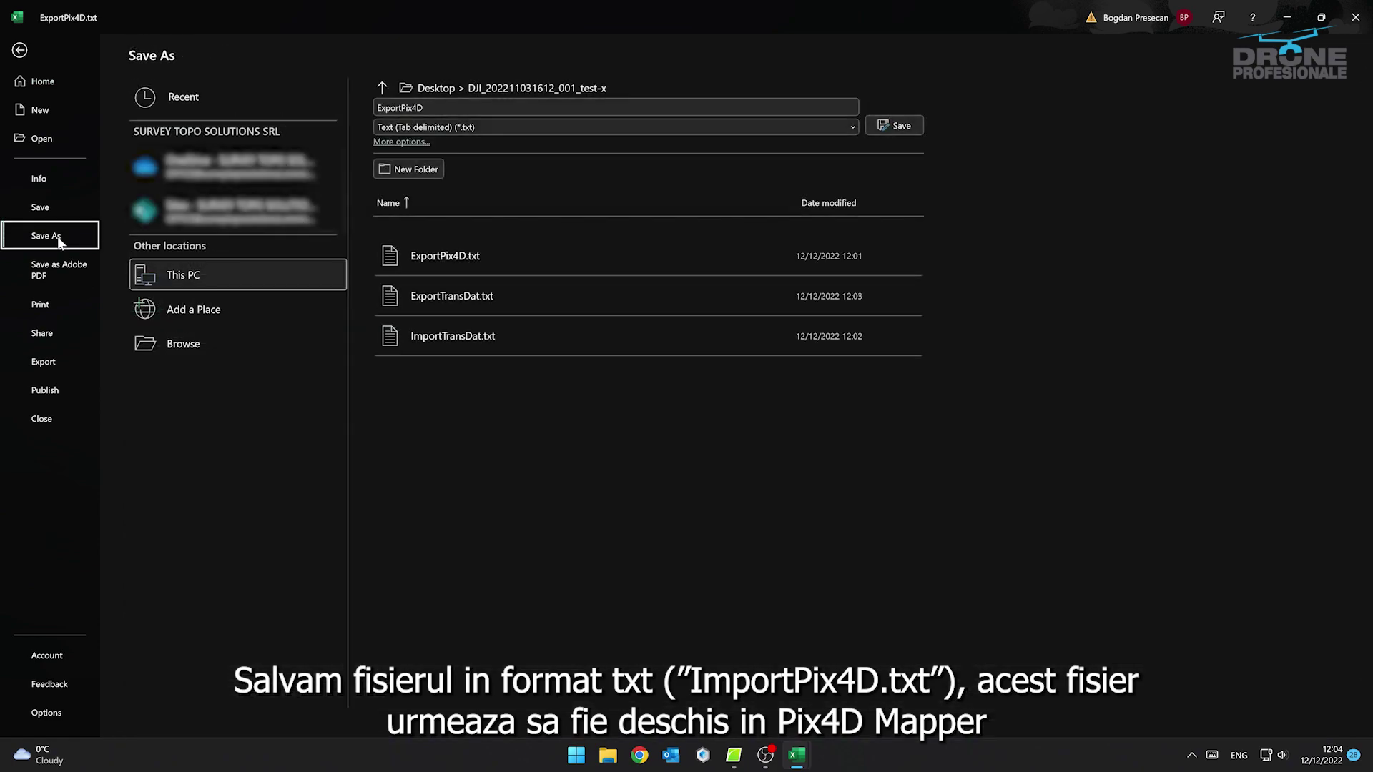
pyautogui.click(212, 343)
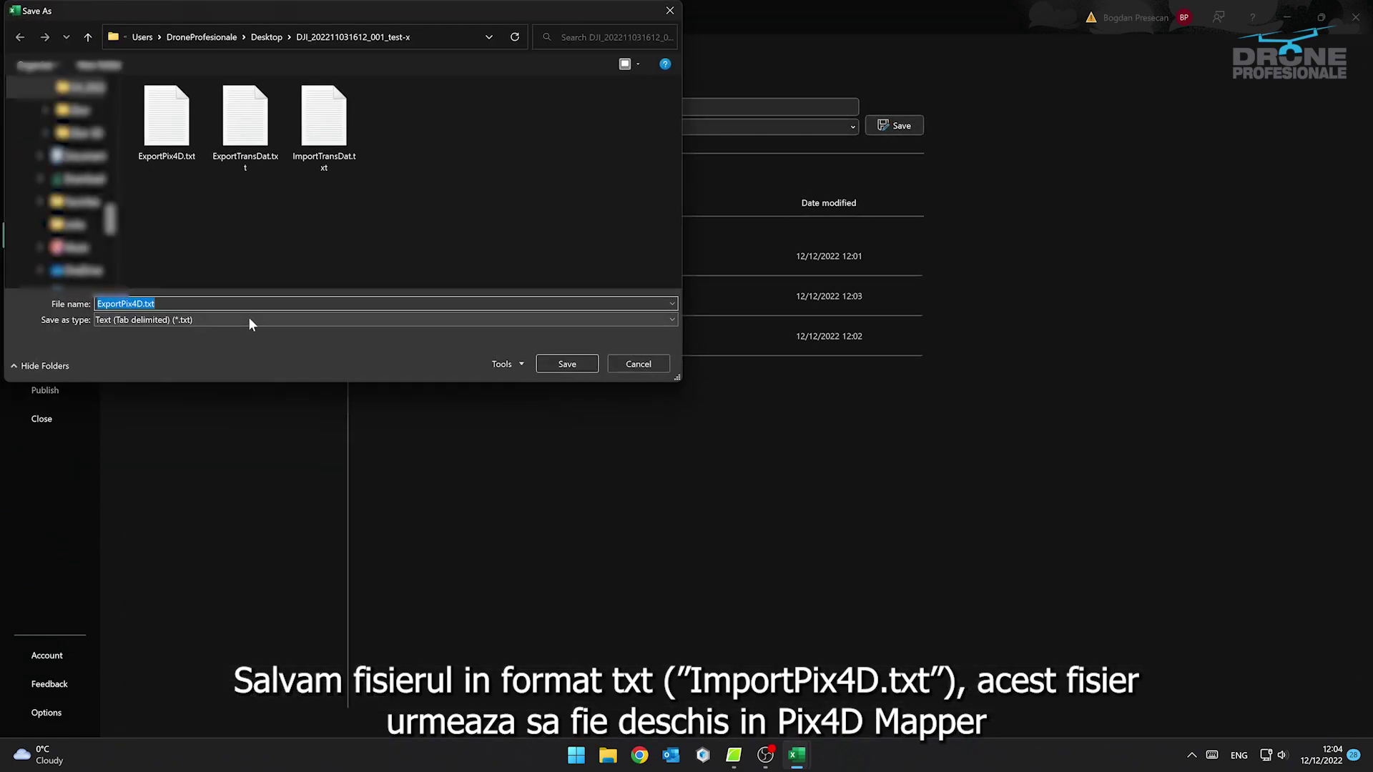
pyautogui.write('ImportP')
pyautogui.press('Return')
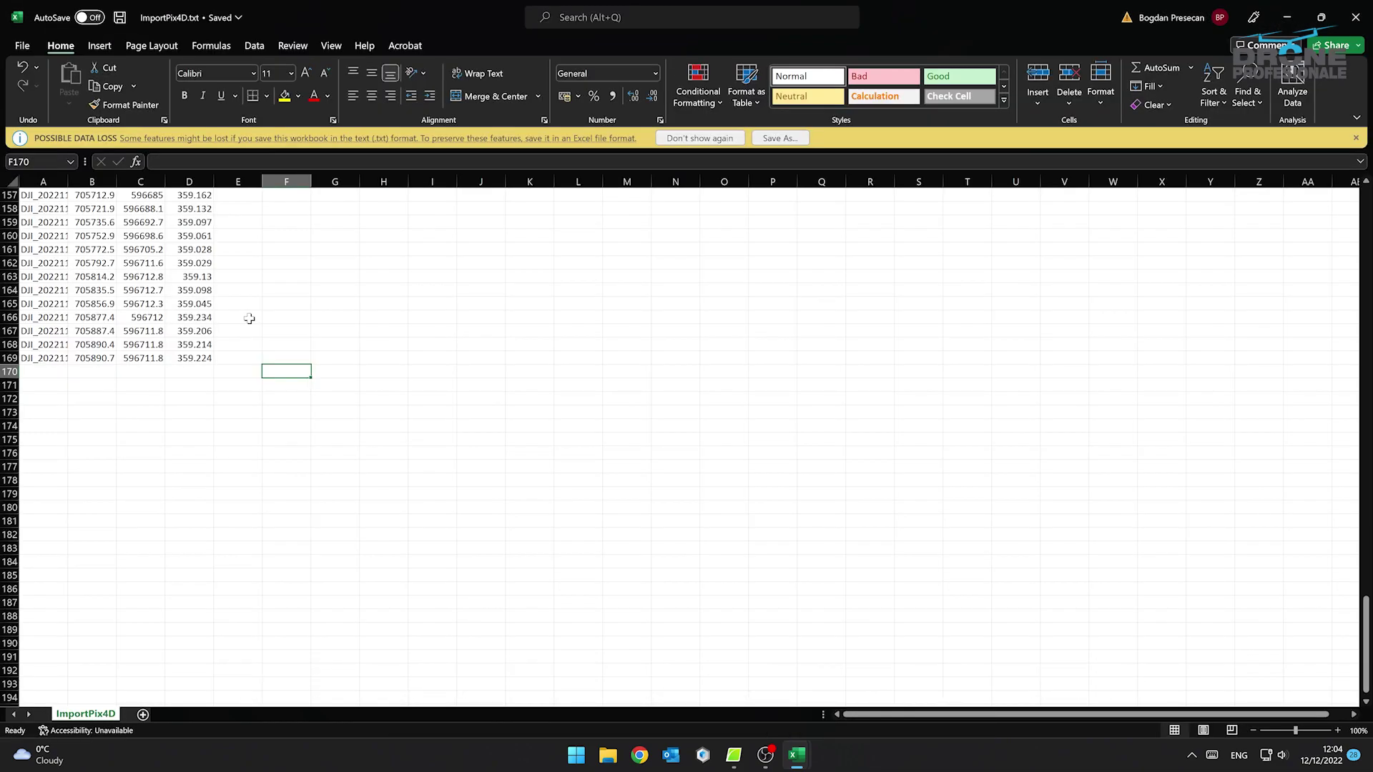
pyautogui.click(1359, 11)
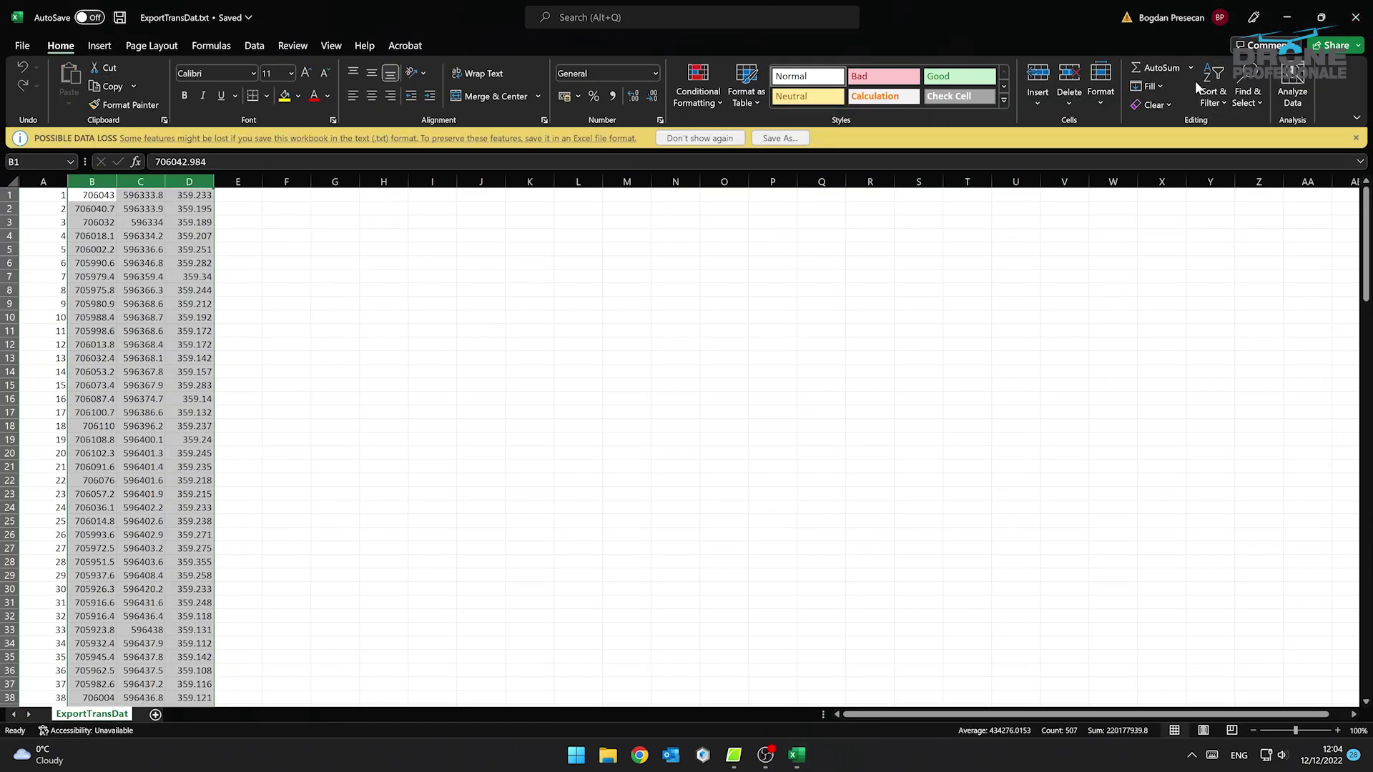
pyautogui.click(1359, 12)
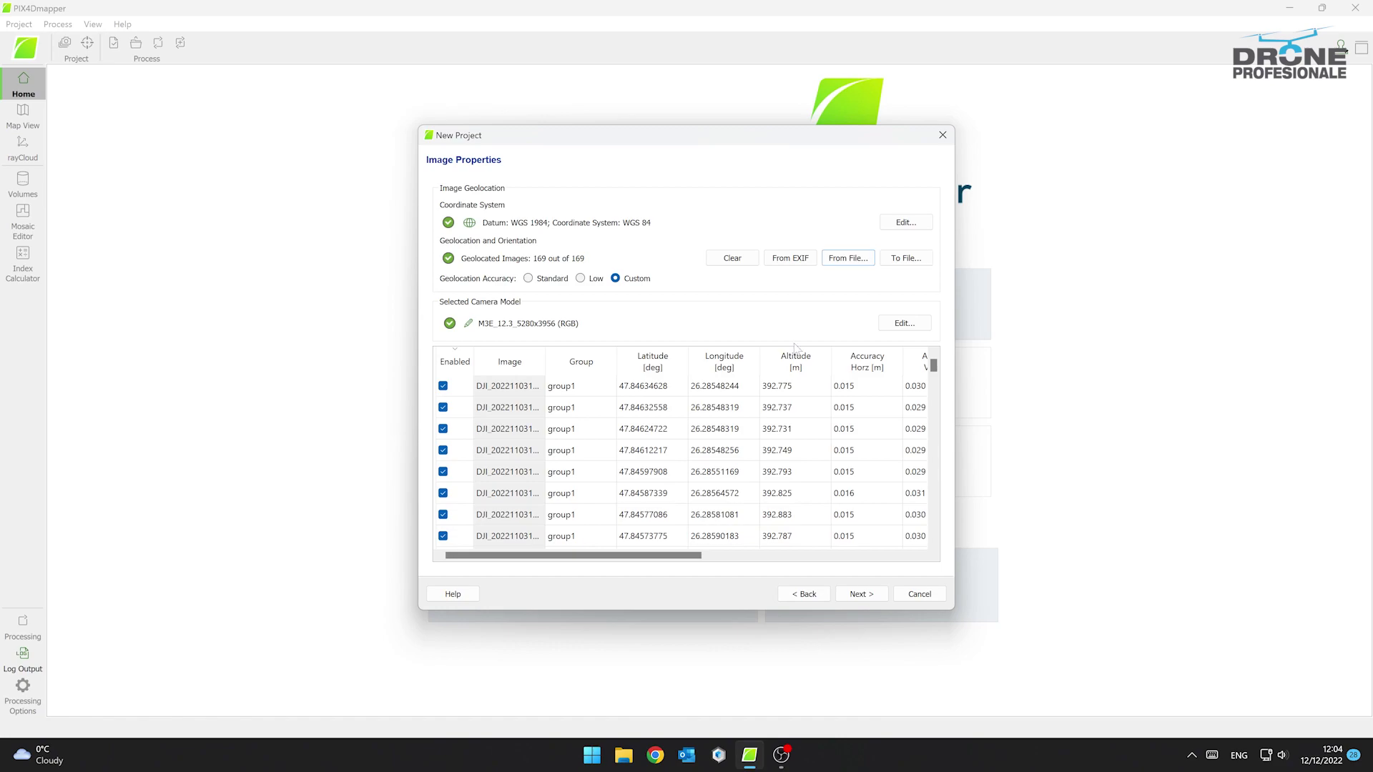
# Set the image coordinate system to the known system Pulkovo 1942(58) / Stereo70
pyautogui.click(898, 225)
pyautogui.tripleClick(643, 404)
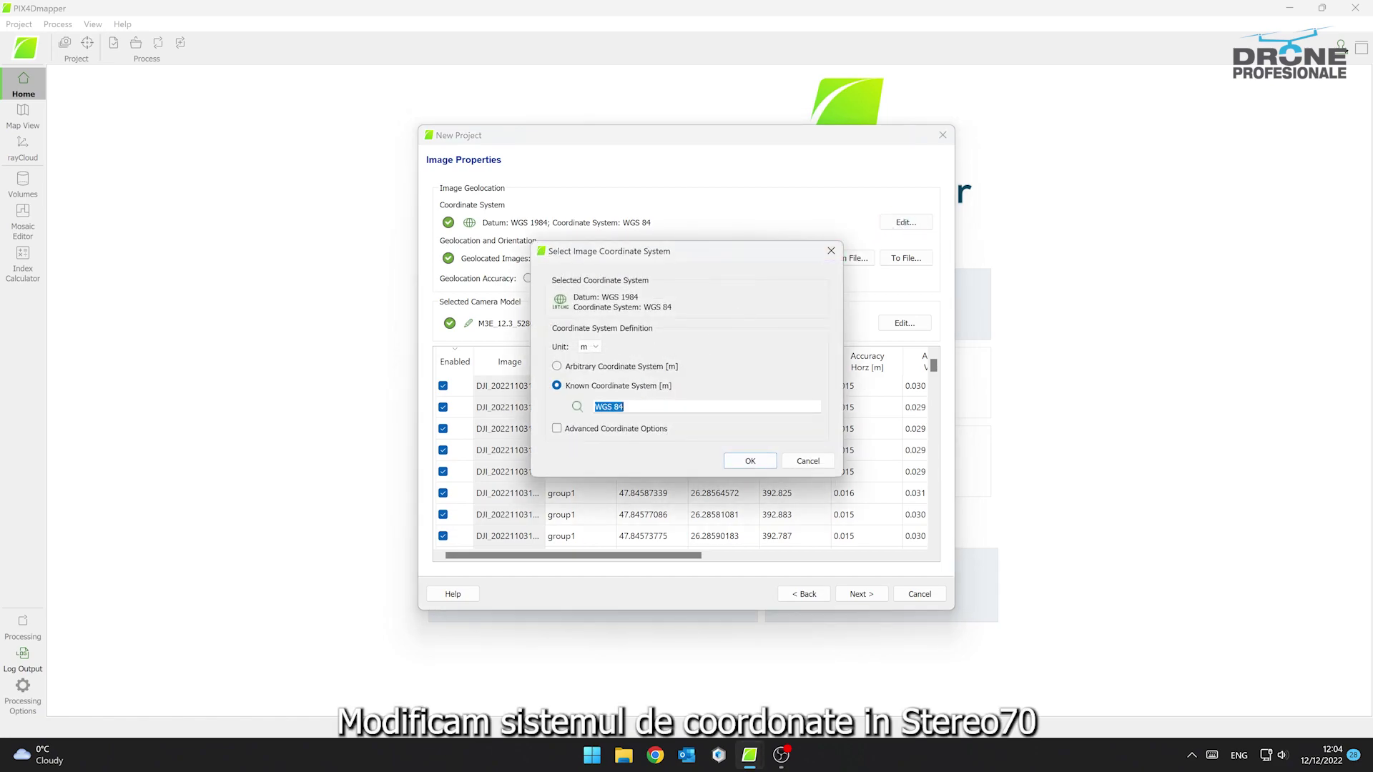
pyautogui.write('stere')
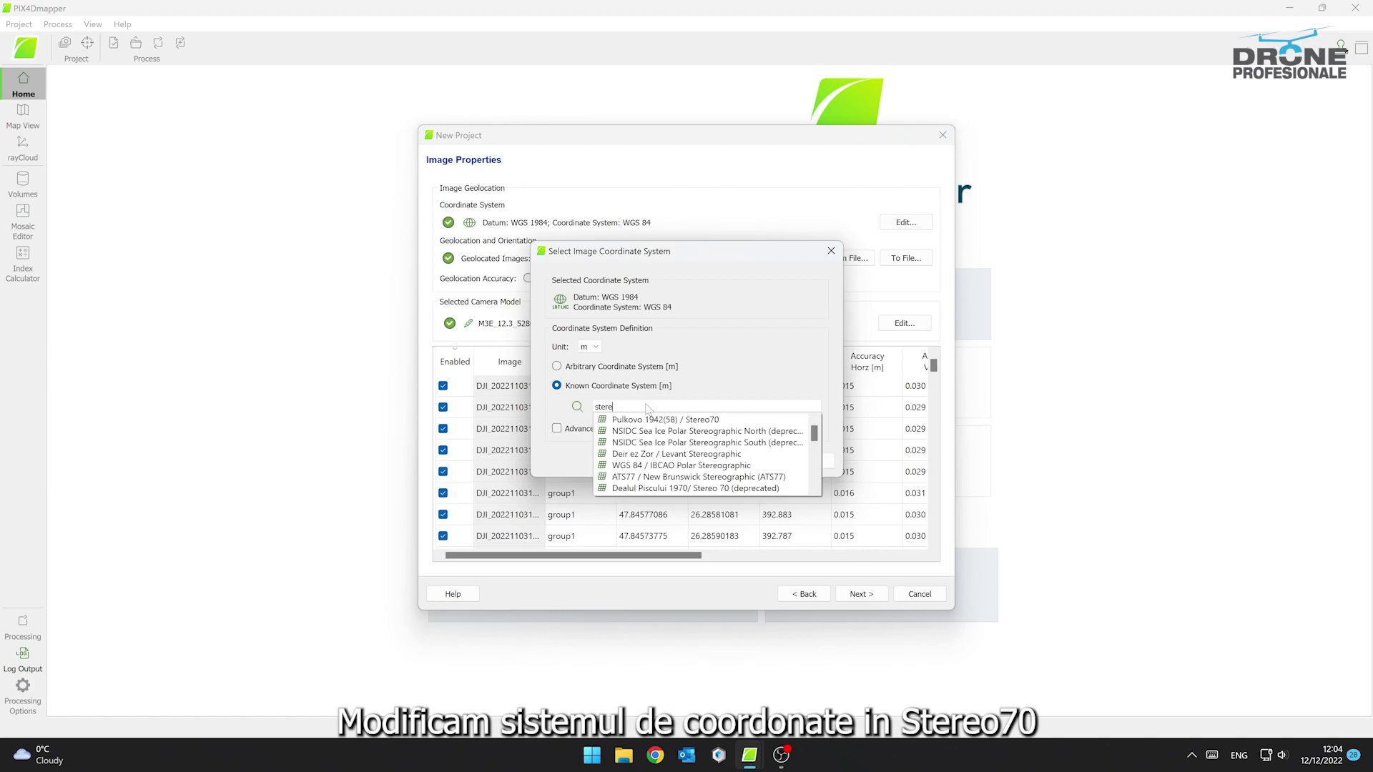
pyautogui.click(653, 422)
pyautogui.click(737, 460)
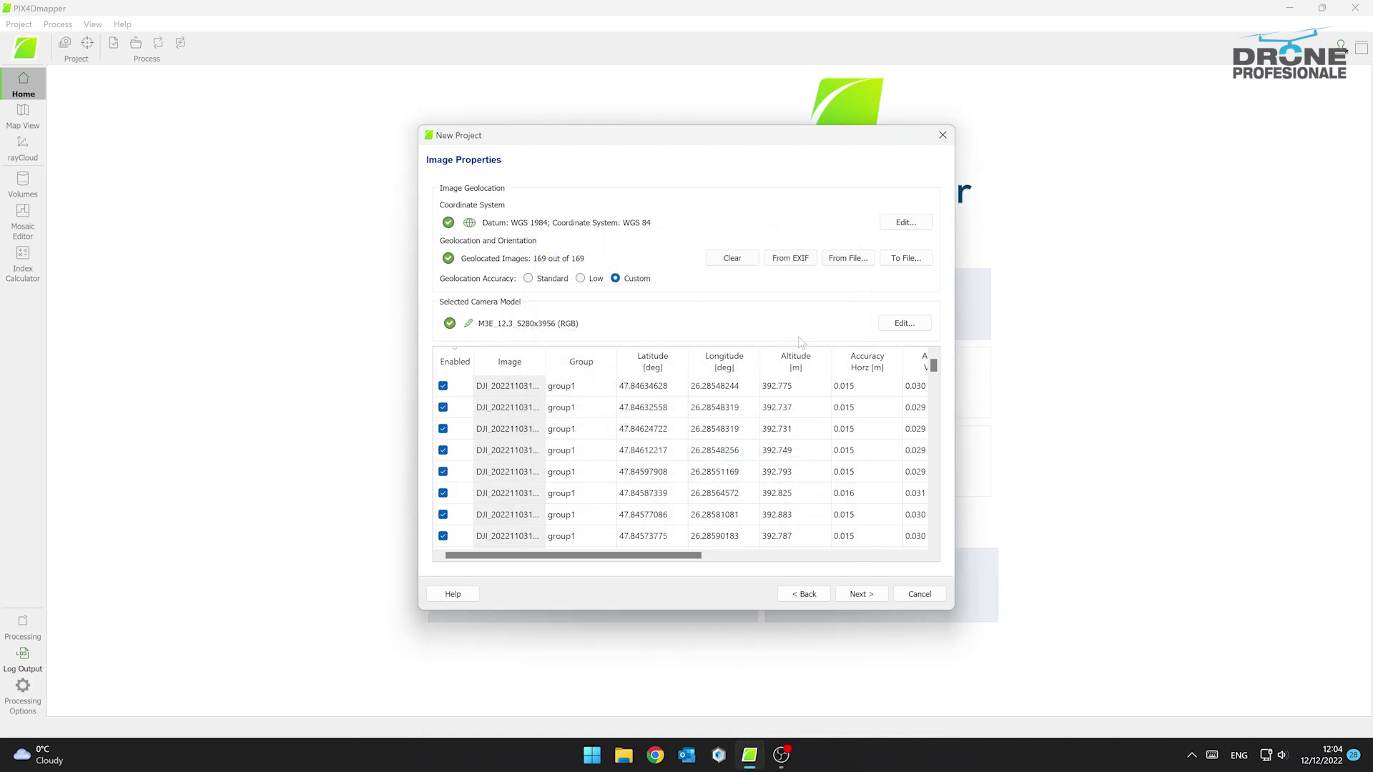
pyautogui.click(844, 259)
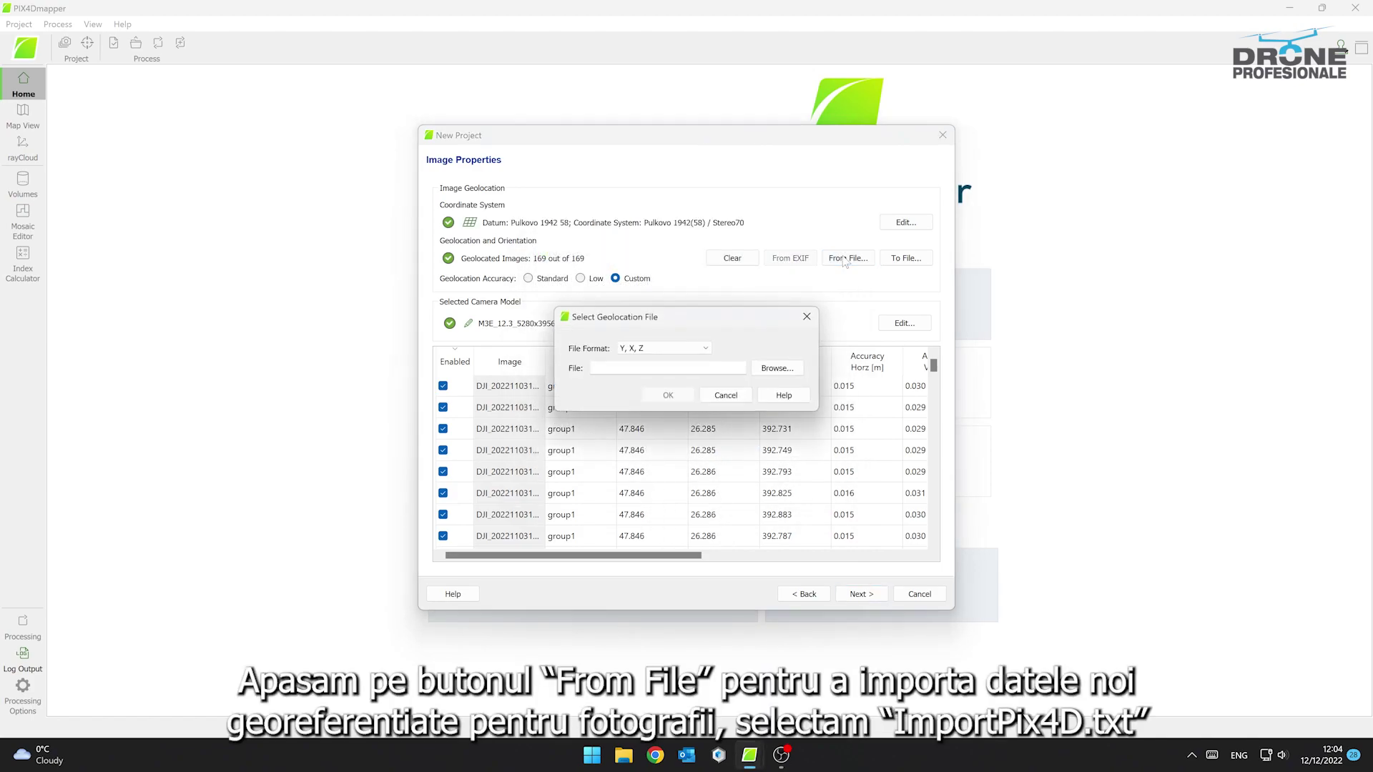
pyautogui.click(777, 368)
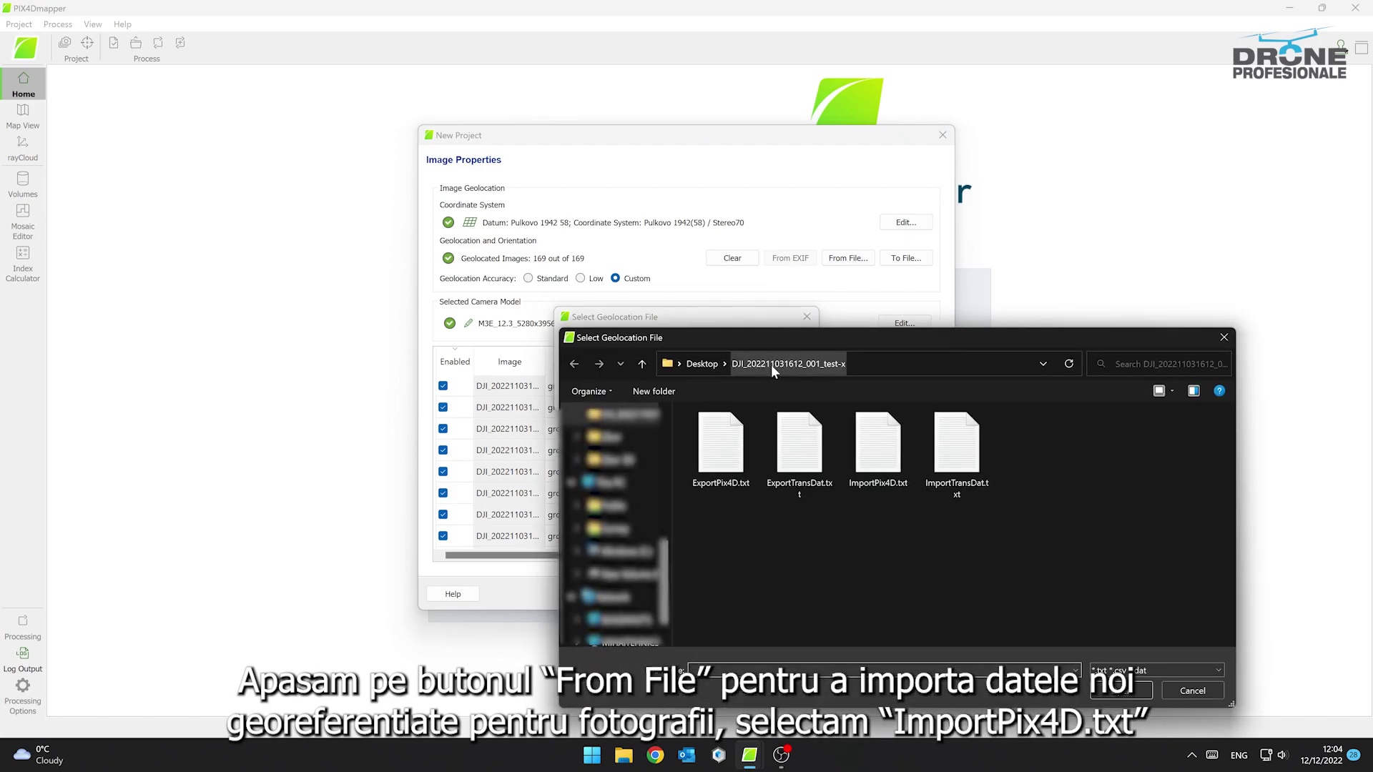
pyautogui.click(878, 443)
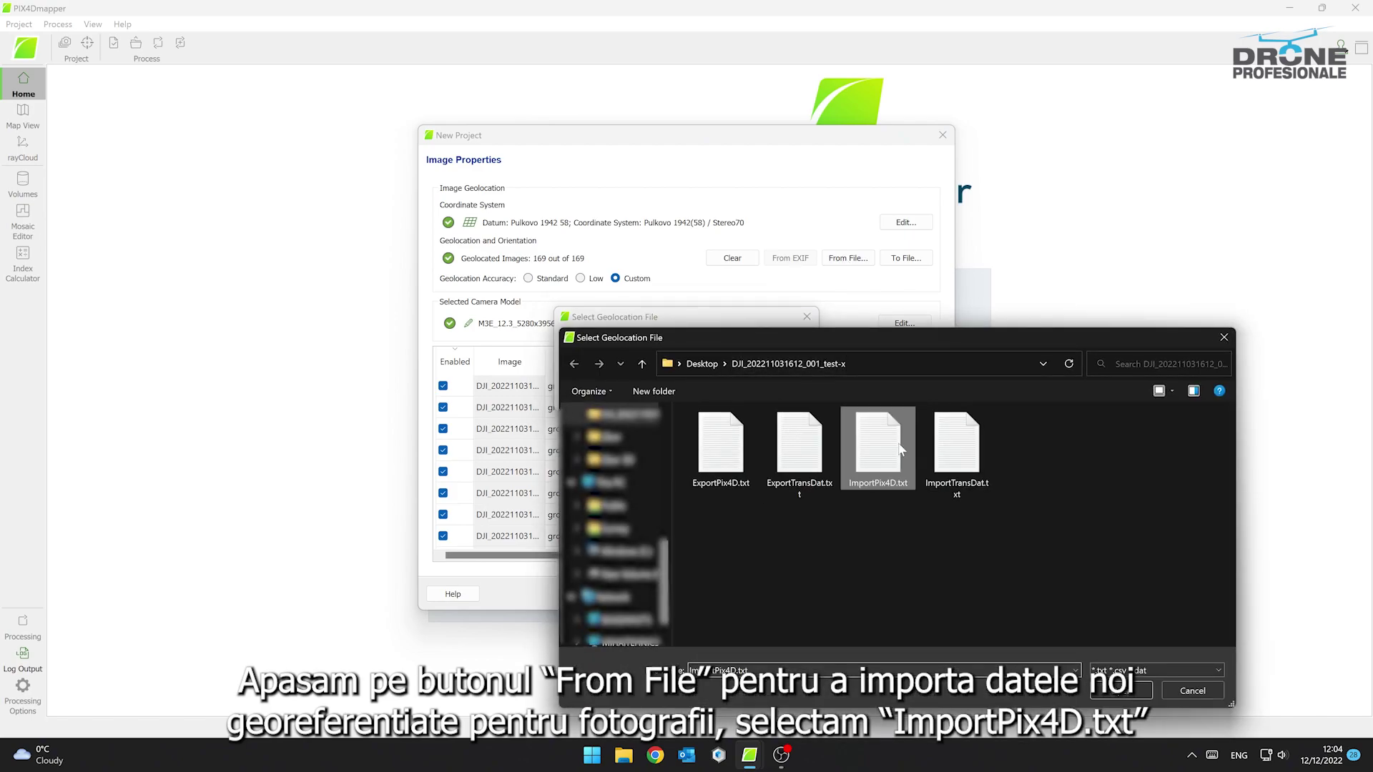
pyautogui.doubleClick(879, 443)
pyautogui.click(668, 395)
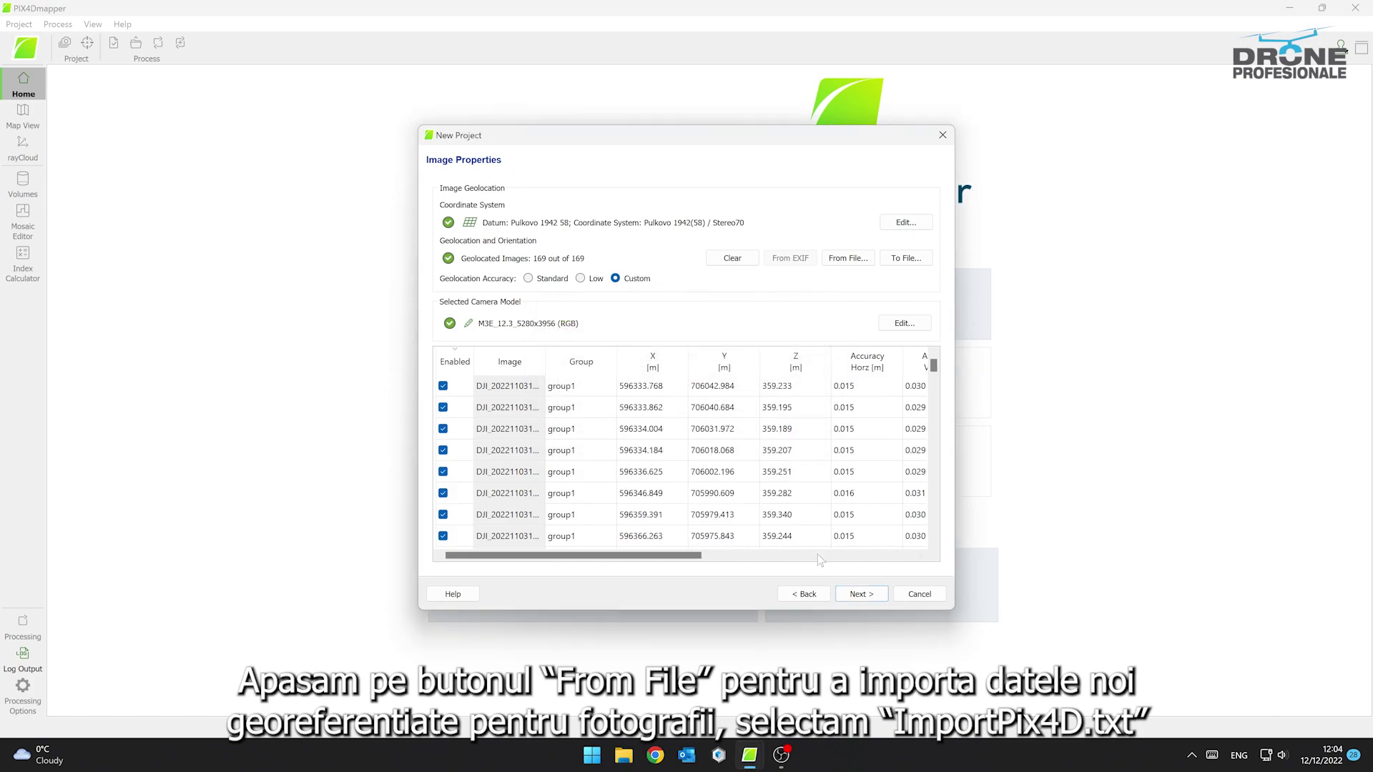
# Accept Pulkovo 1942(58) / Stereo70 as output coordinate system and finish the project with the standard 3D Maps template, starting processing immediately
pyautogui.click(859, 595)
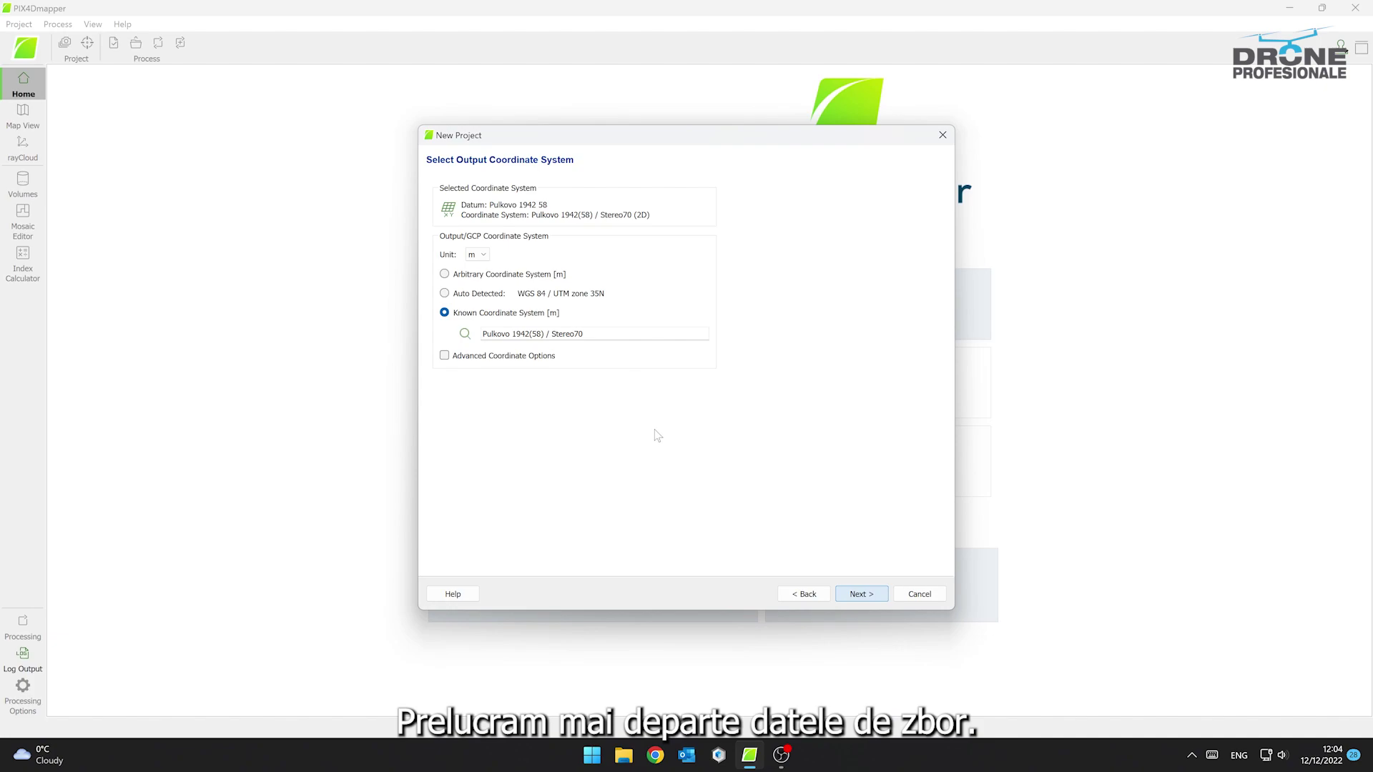
pyautogui.press('Return')
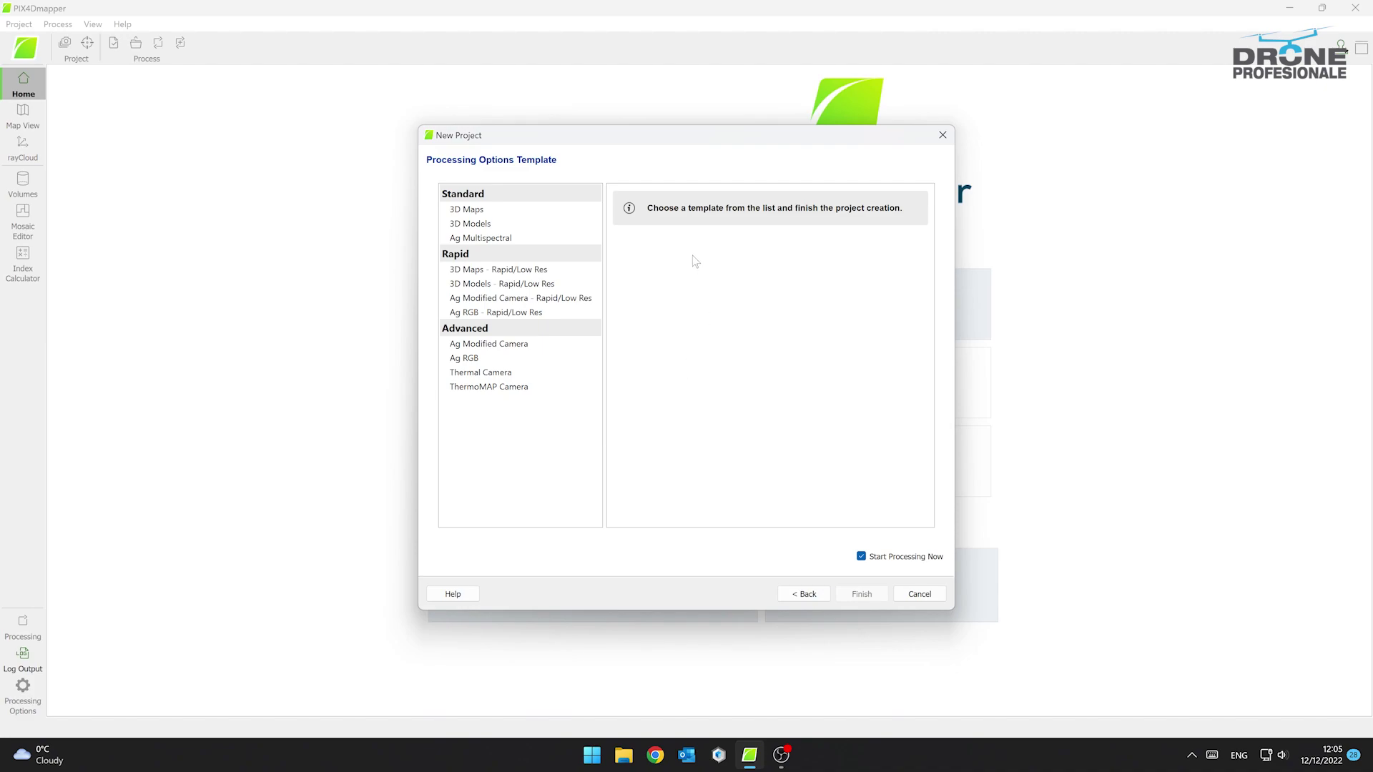
pyautogui.click(597, 210)
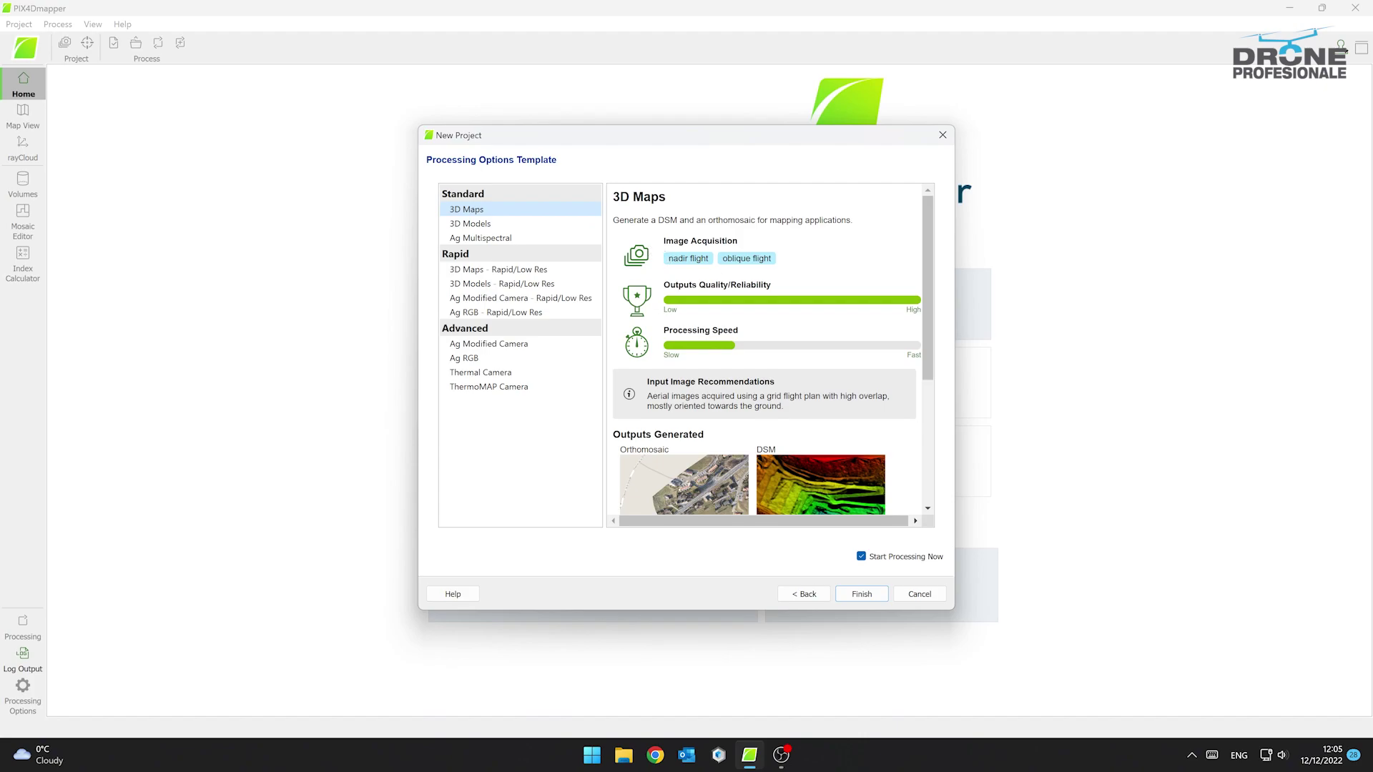
pyautogui.scroll(-5, 766, 358)
pyautogui.scroll(5, 766, 358)
pyautogui.scroll(1, 755, 315)
pyautogui.click(862, 595)
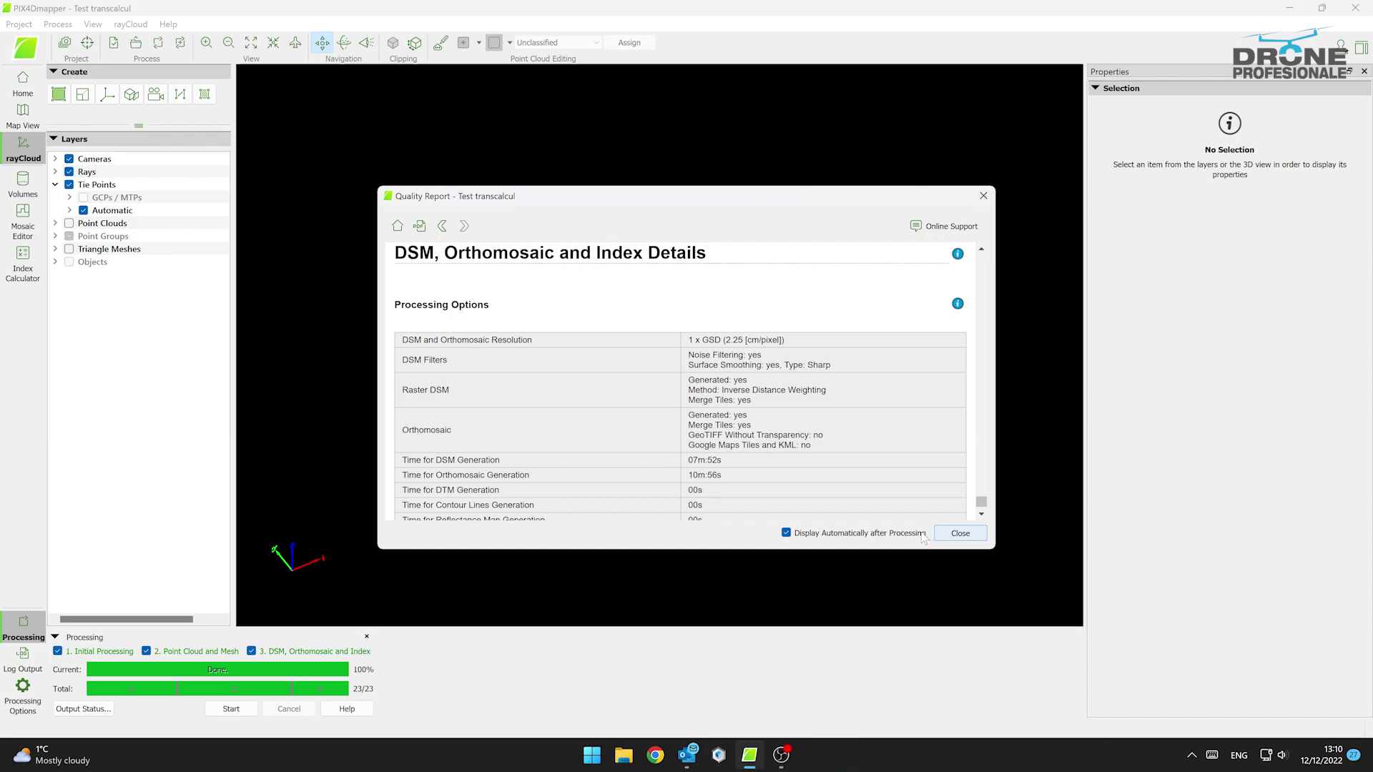
# Close the quality report and inspect the processed project in the 3D view
pyautogui.click(954, 535)
pyautogui.moveTo(809, 427); pyautogui.dragTo(722, 290)
pyautogui.scroll(5, 698, 375)
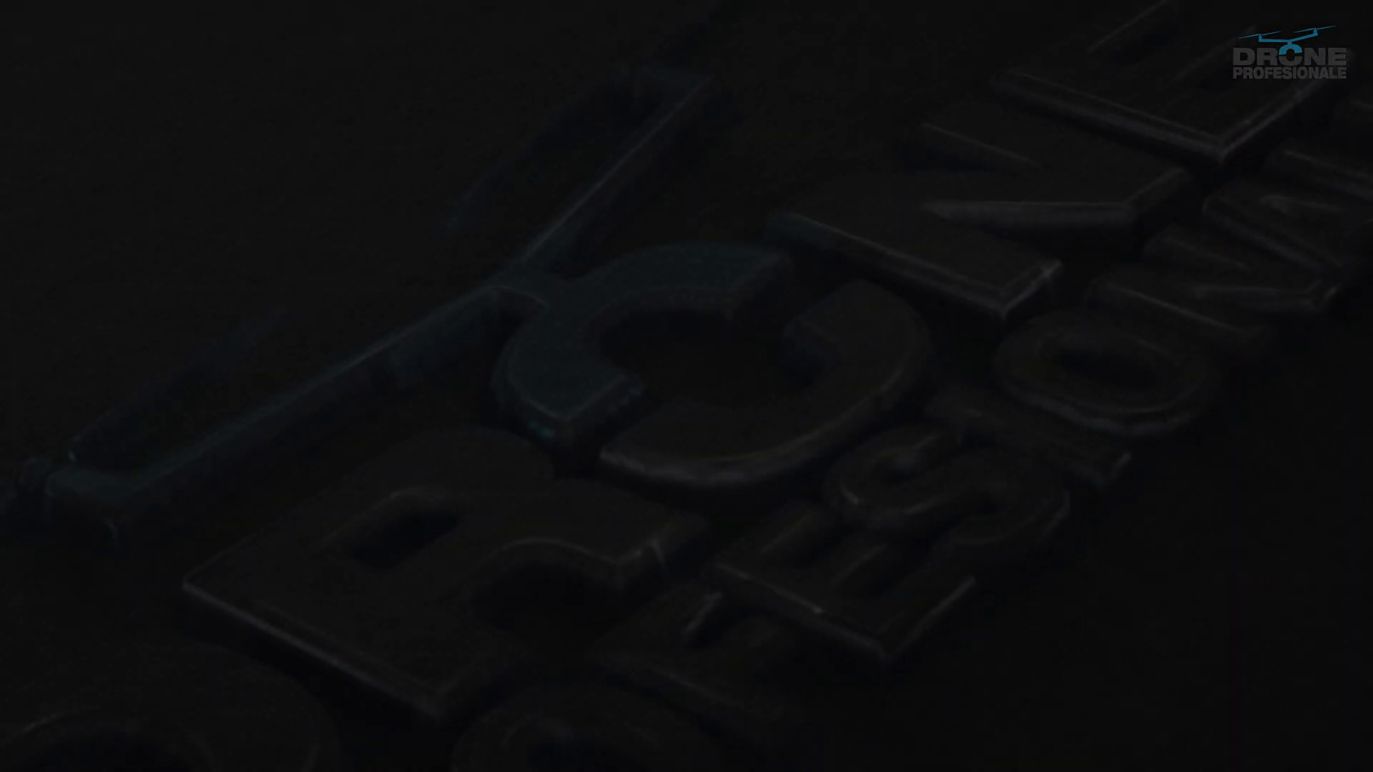